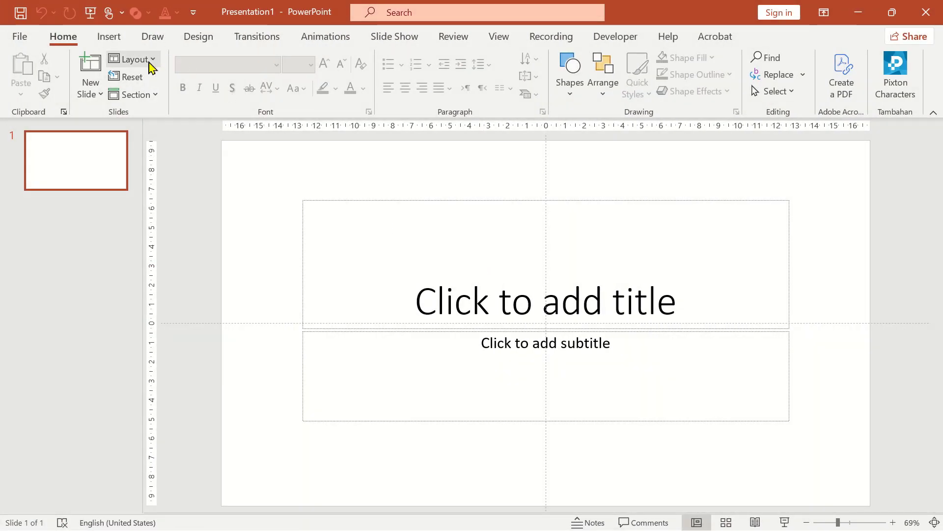
Step: Switch slide 1 to a blank layout with no title or subtitle placeholders
{"action": "left_click", "coordinate": [150, 61]}
{"action": "key", "text": "Escape"}
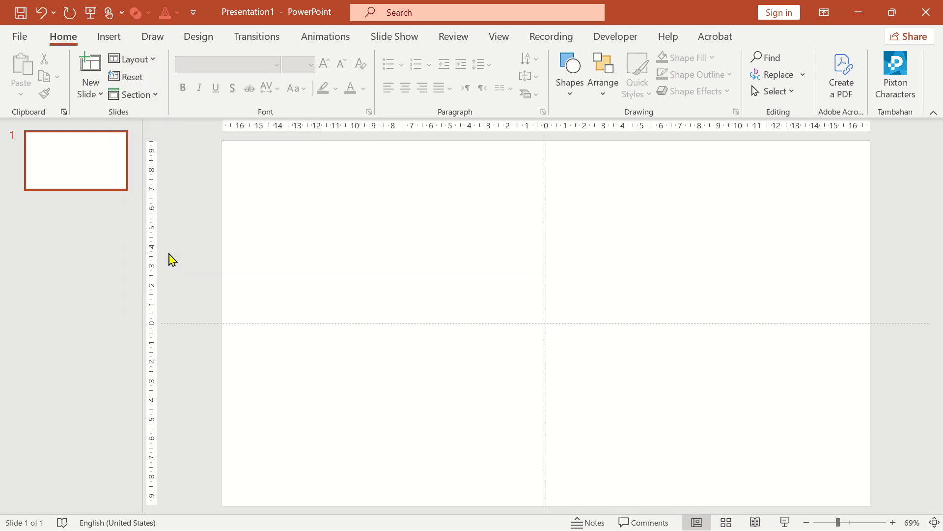
Step: Fill the first slide's background with the Slide1.JPG photo, then add a new slide
{"action": "left_click", "coordinate": [204, 40]}
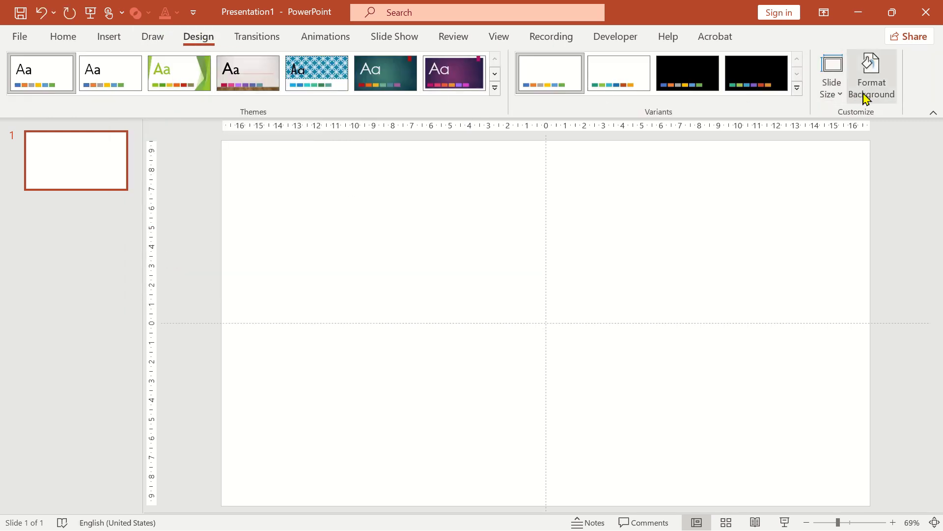
{"action": "left_click", "coordinate": [859, 96]}
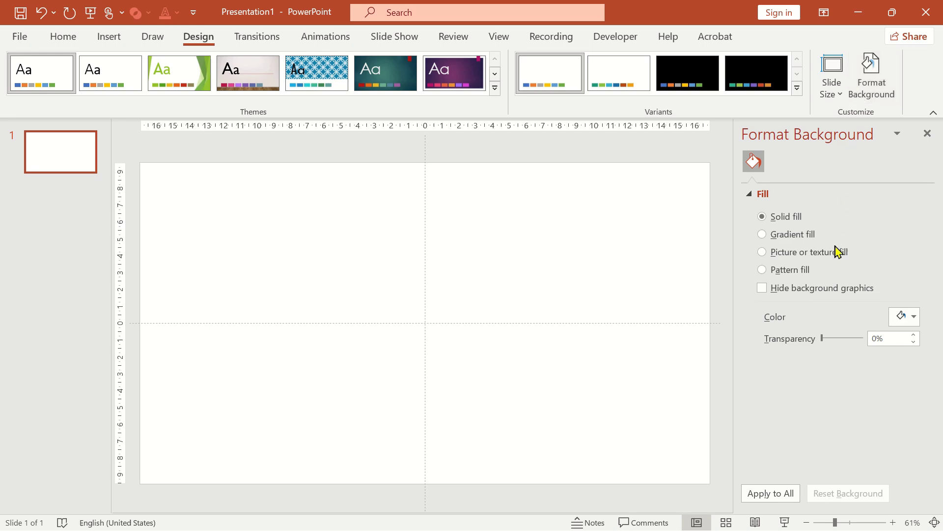
{"action": "left_click", "coordinate": [830, 256]}
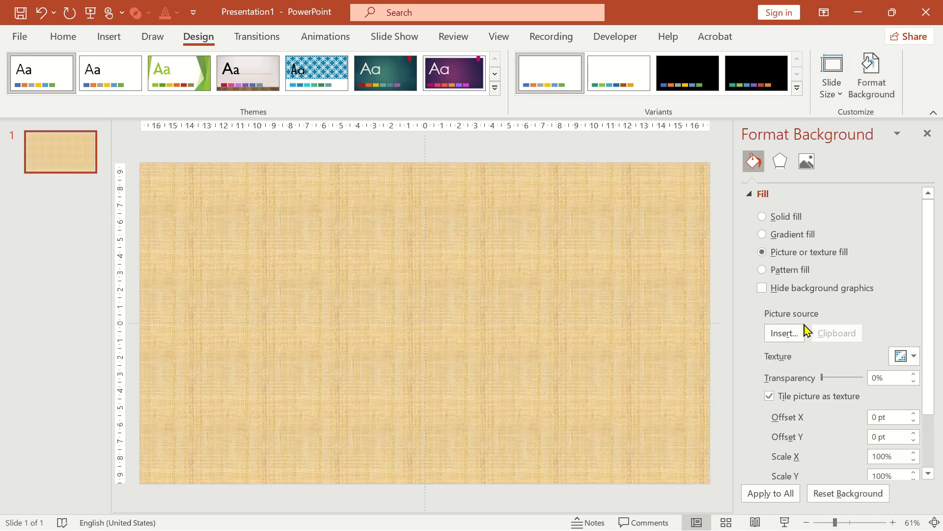
{"action": "left_click", "coordinate": [786, 338]}
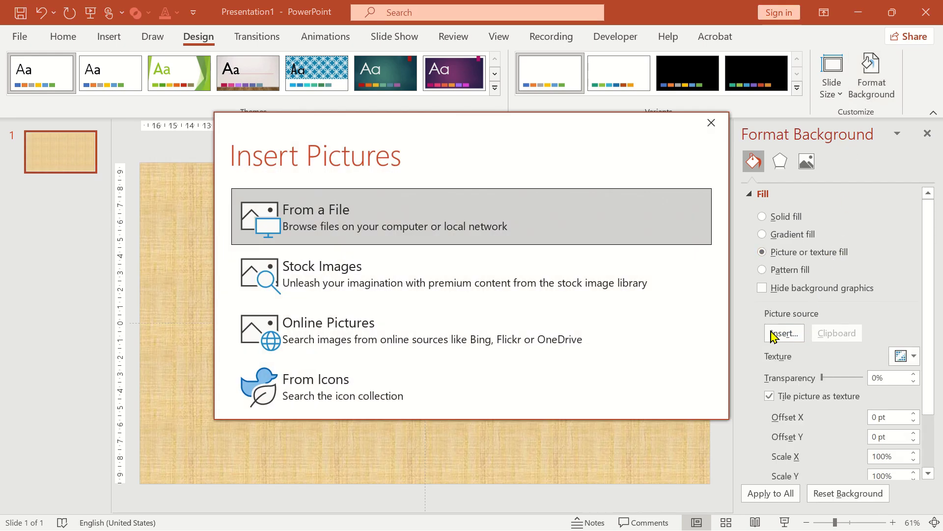
{"action": "left_click", "coordinate": [309, 223]}
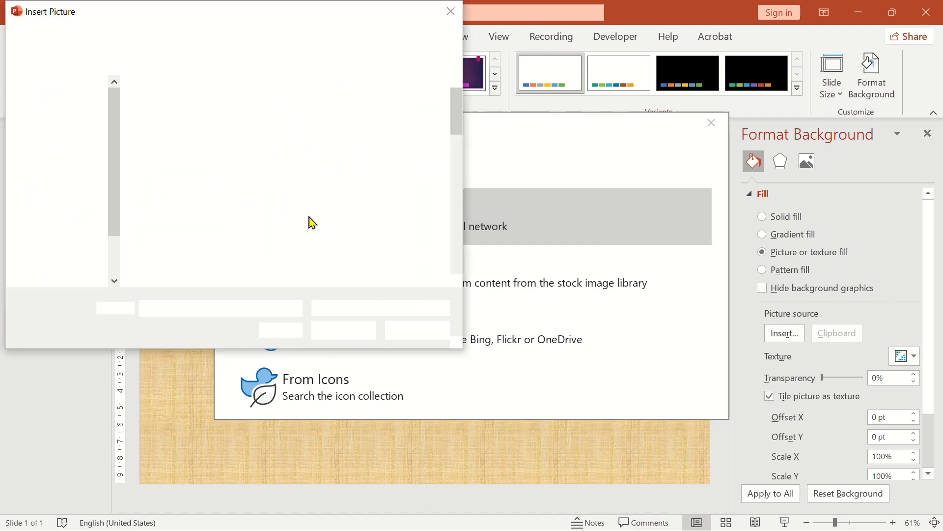
{"action": "left_click", "coordinate": [178, 139]}
{"action": "left_click", "coordinate": [338, 332]}
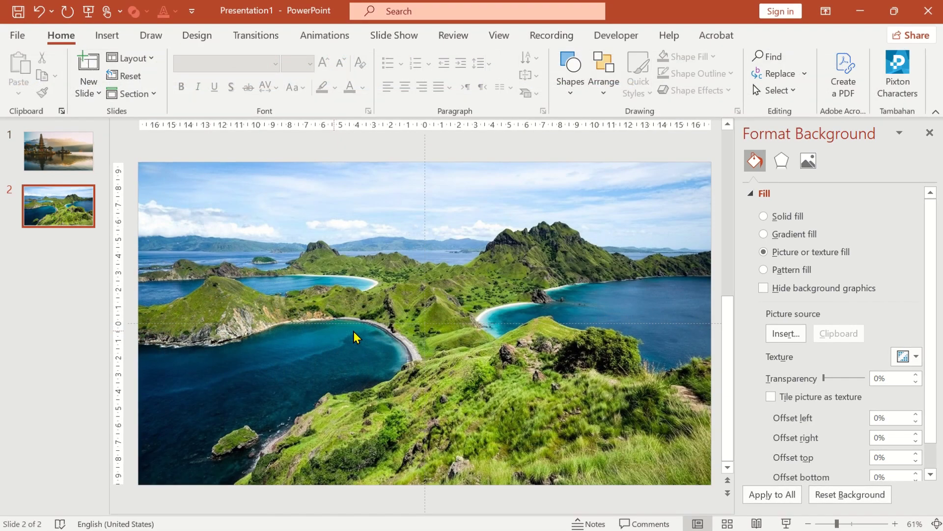
{"action": "key", "text": "ctrl+m"}
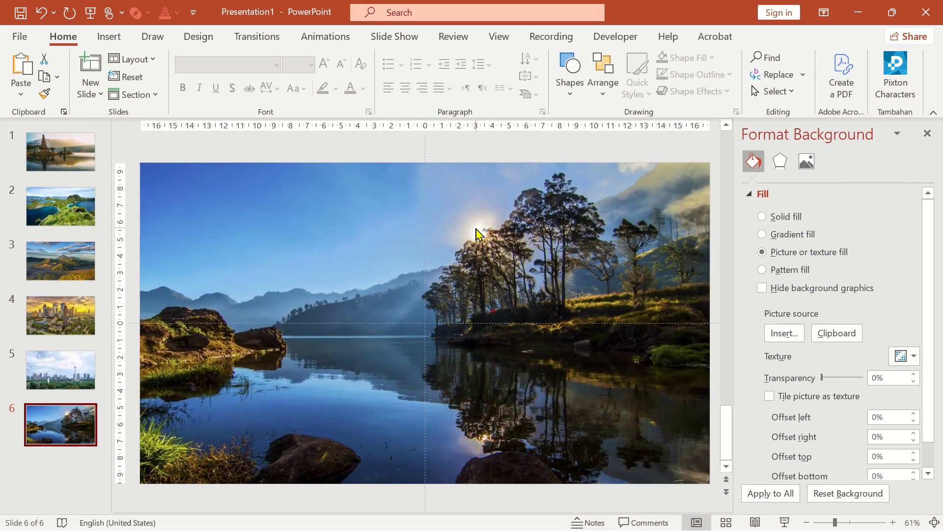
Step: Draw a rounded rectangle on slide 1, the temple slide
{"action": "left_click", "coordinate": [82, 157]}
{"action": "left_click", "coordinate": [109, 37]}
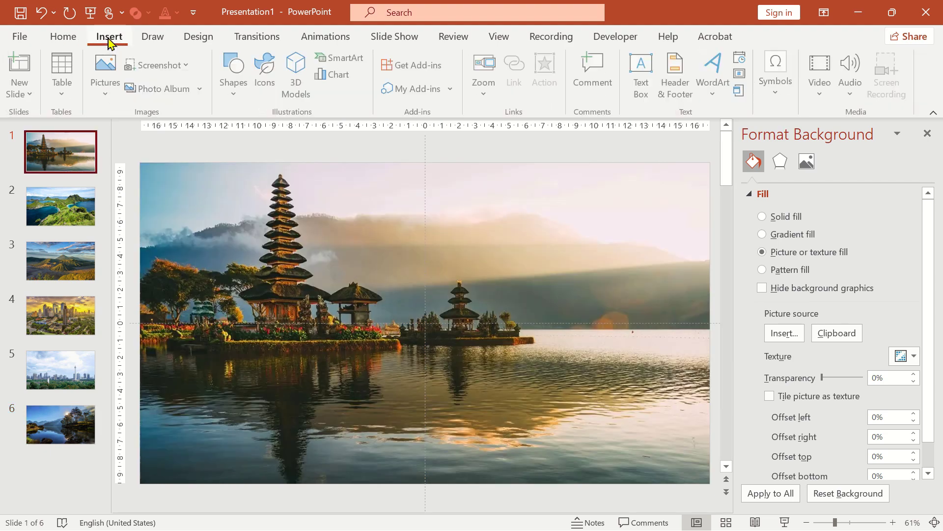
{"action": "left_click", "coordinate": [235, 95]}
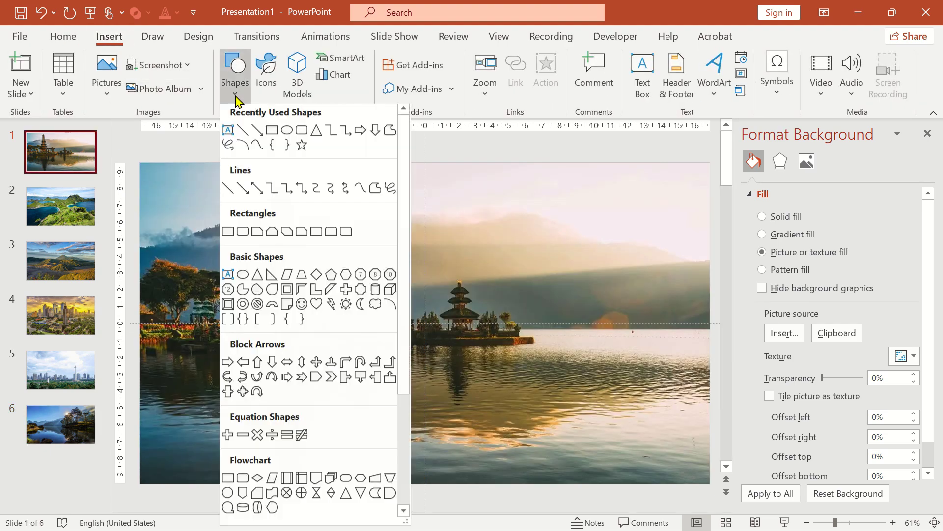
{"action": "left_click", "coordinate": [301, 134]}
{"action": "mouse_move", "coordinate": [410, 171]}
{"action": "left_mouse_down"}
{"action": "mouse_move", "coordinate": [521, 306]}
{"action": "mouse_move", "coordinate": [535, 305]}
{"action": "left_mouse_up"}
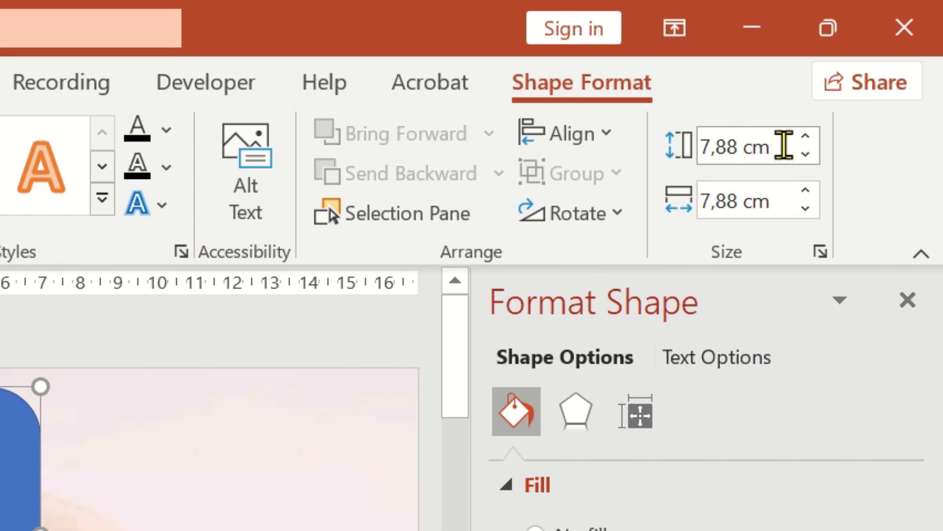
Step: Size the rounded rectangle to 8 cm by 8 cm and move it just right of centre
{"action": "left_click", "coordinate": [784, 146]}
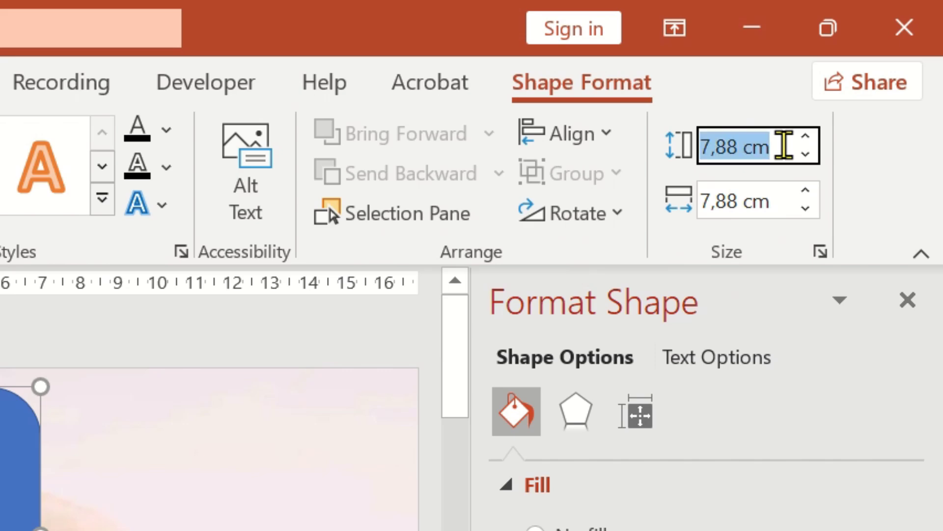
{"action": "type", "text": "8"}
{"action": "left_click", "coordinate": [782, 198]}
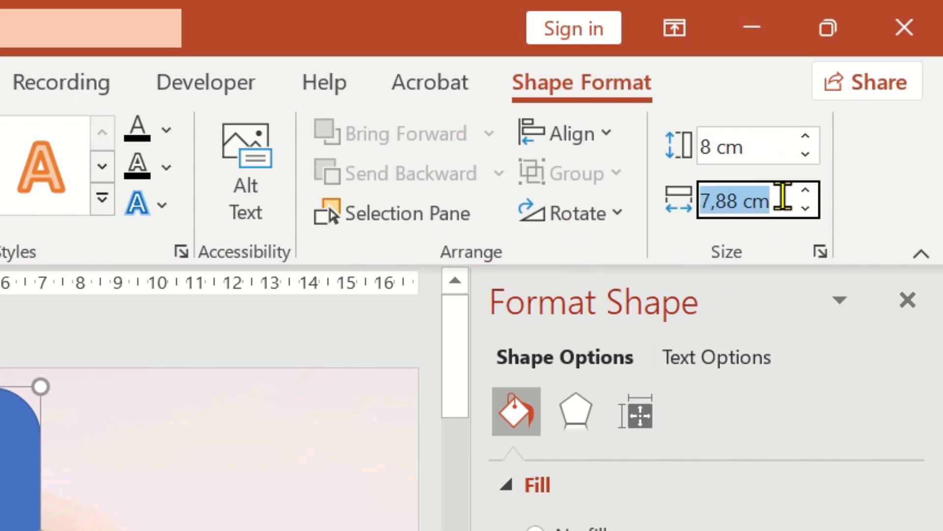
{"action": "type", "text": "8"}
{"action": "key", "text": "Return"}
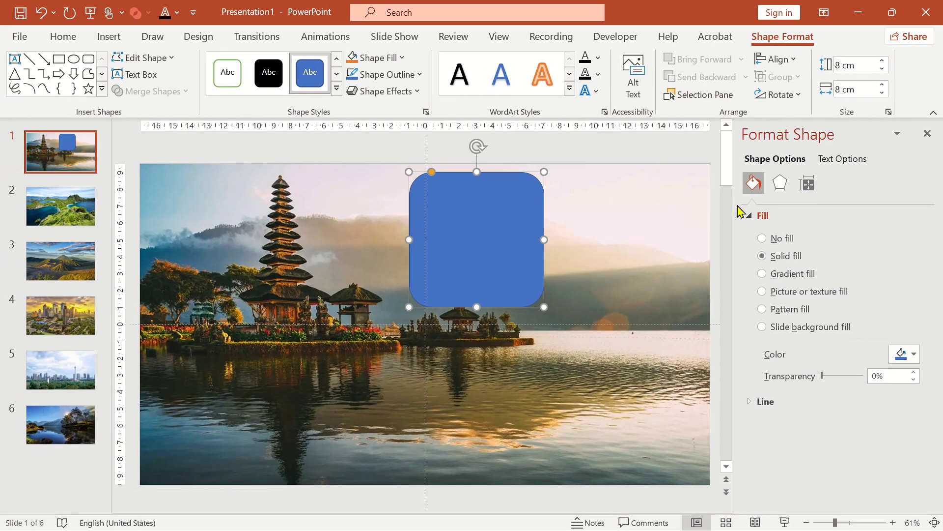
{"action": "left_click_drag", "start_coordinate": [472, 228], "coordinate": [487, 237]}
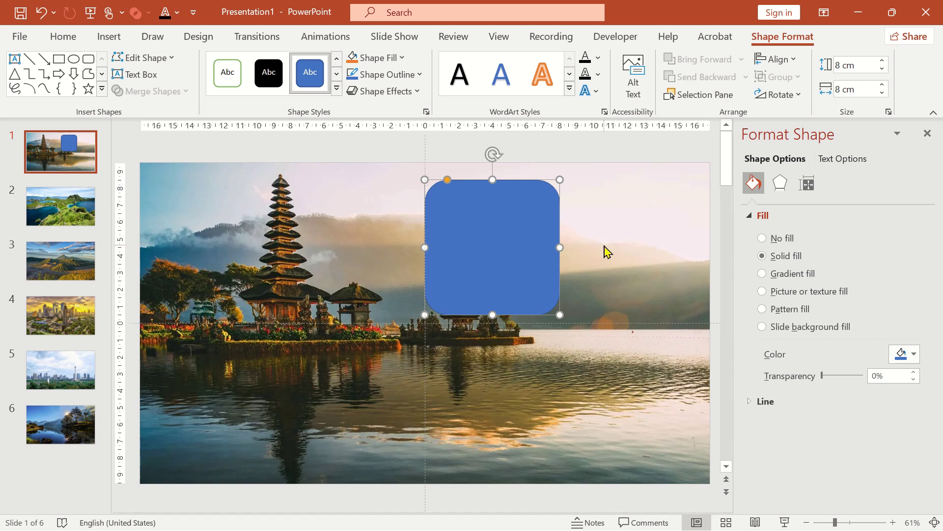
Step: Apply a centred outer shadow with 30% transparency, 105% size and 20 pt blur to the square
{"action": "left_click", "coordinate": [780, 184]}
{"action": "left_click", "coordinate": [774, 216]}
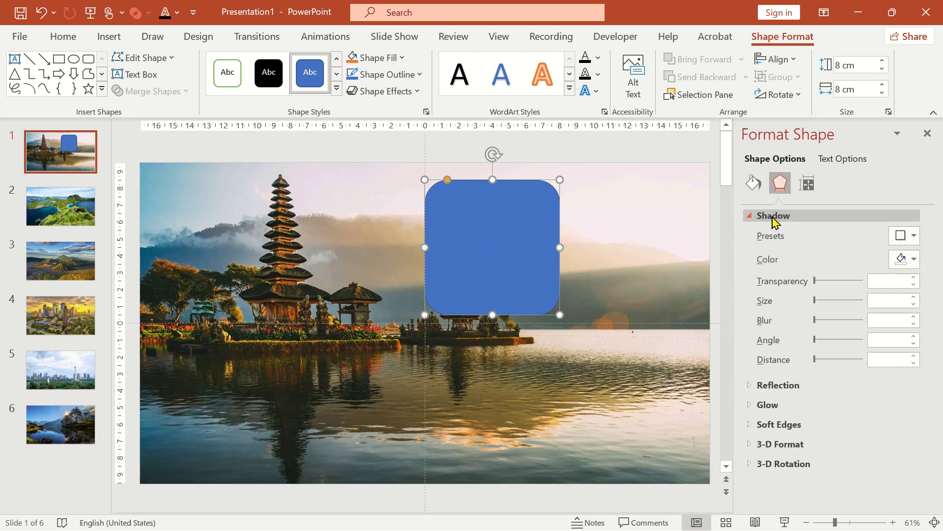
{"action": "left_click", "coordinate": [913, 239]}
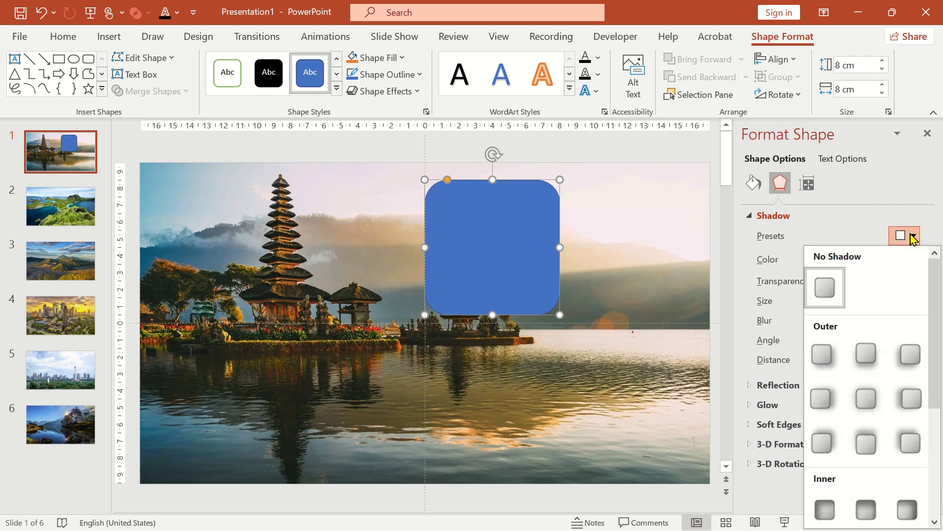
{"action": "left_click", "coordinate": [866, 399]}
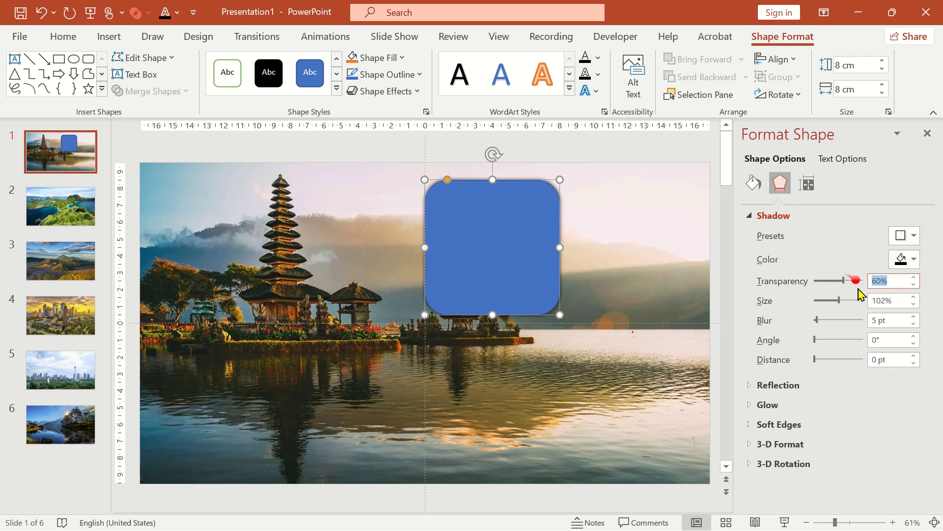
{"action": "type", "text": "30"}
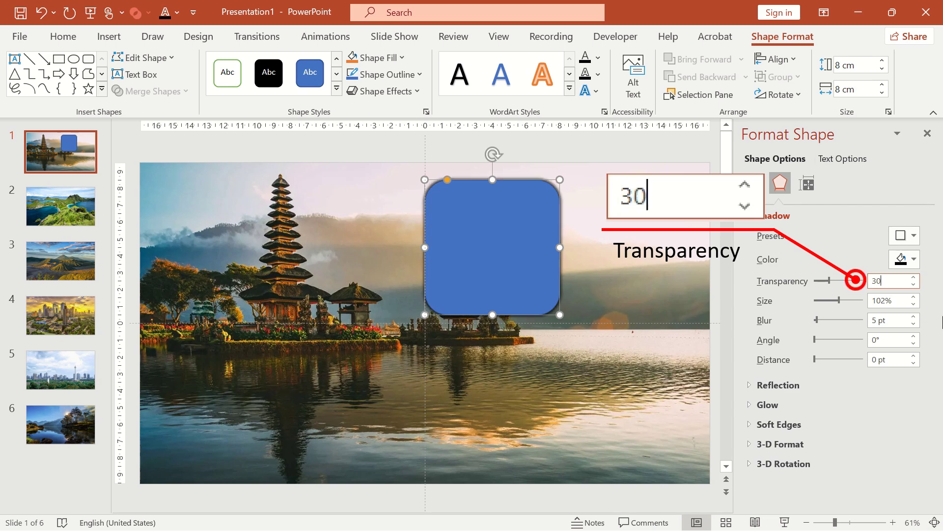
{"action": "key", "text": "Tab"}
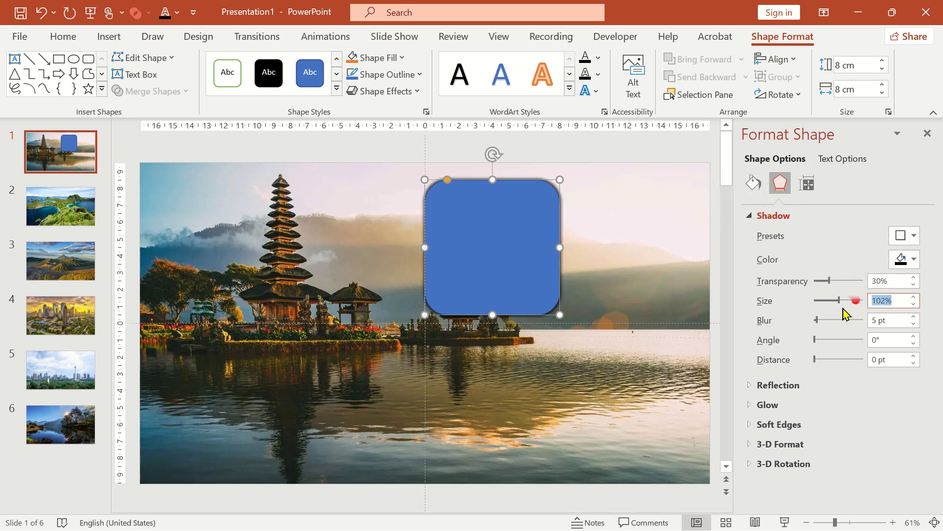
{"action": "type", "text": "105"}
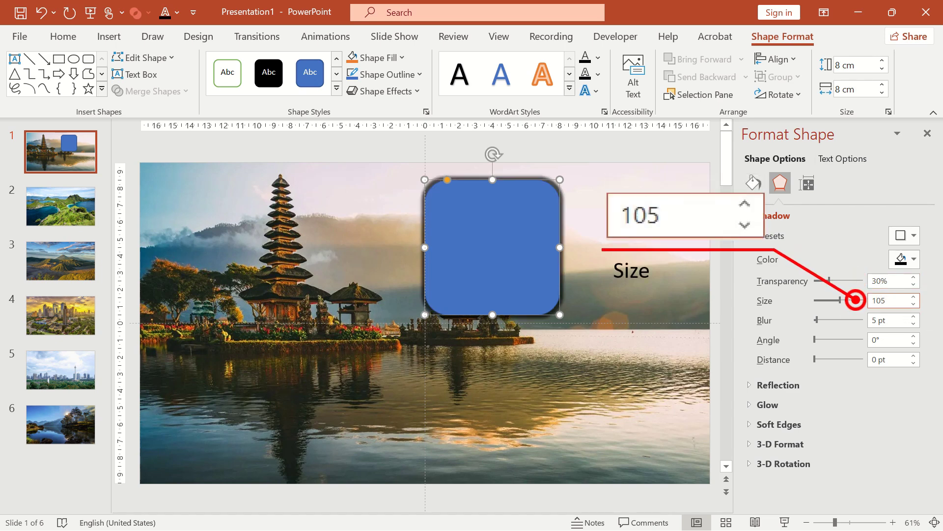
{"action": "key", "text": "Tab"}
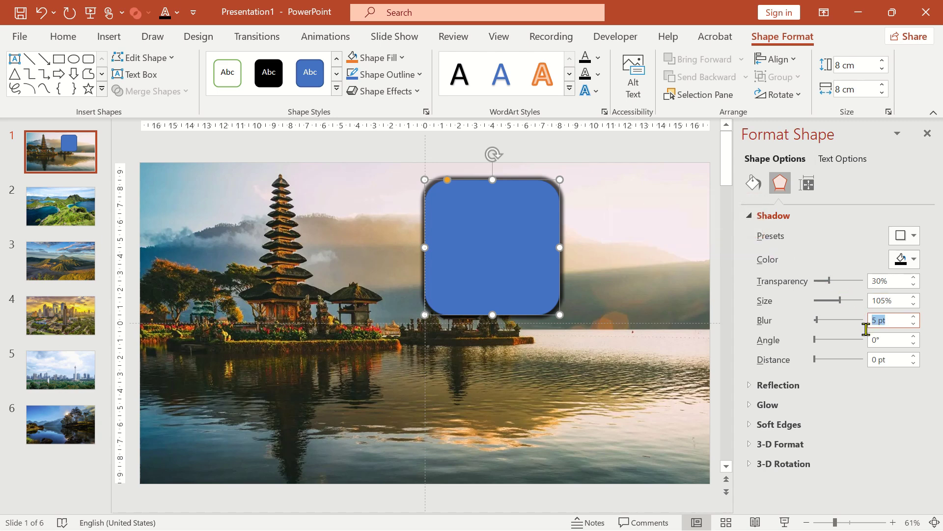
{"action": "type", "text": "20"}
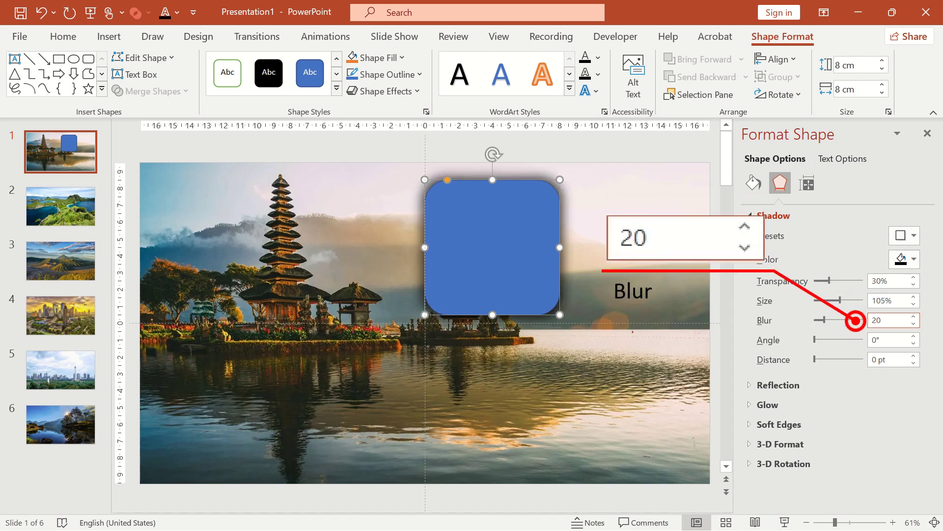
{"action": "key", "text": "Return"}
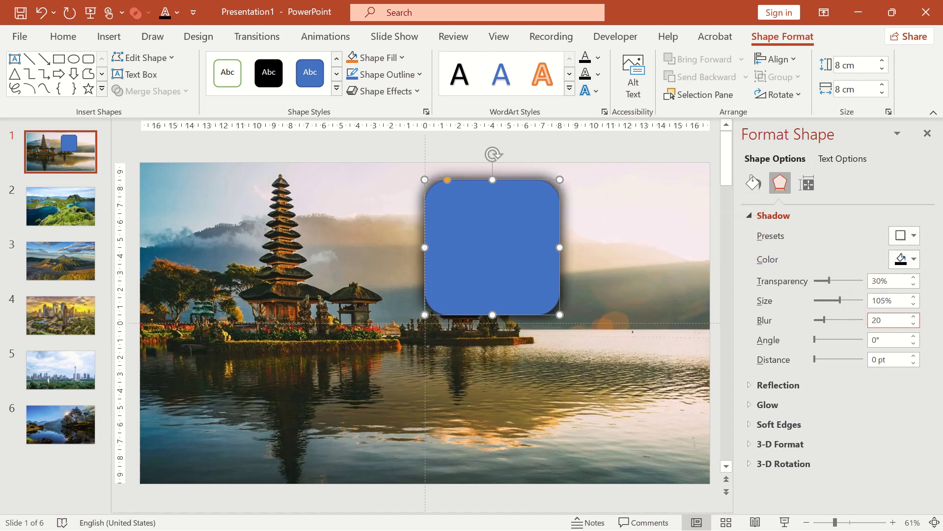
Step: Duplicate the blue rounded square three times
{"action": "left_click", "coordinate": [62, 38]}
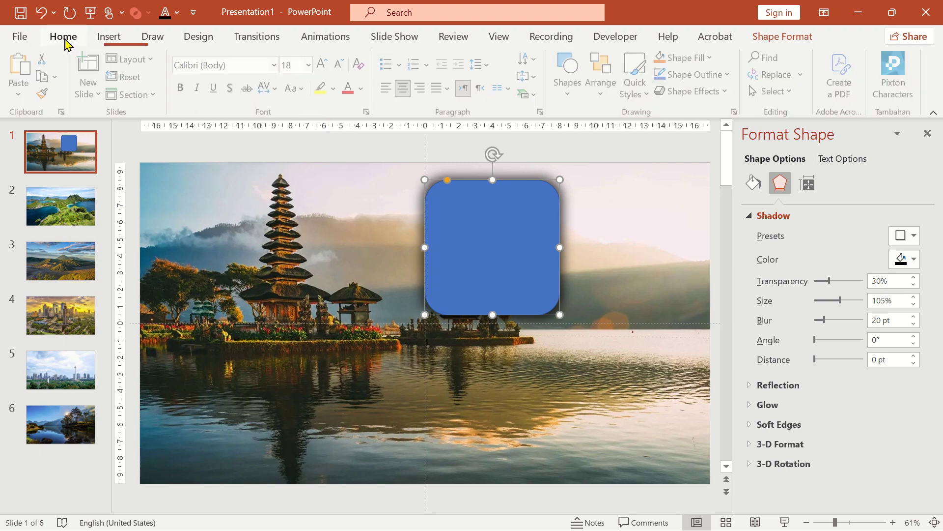
{"action": "left_click", "coordinate": [58, 78]}
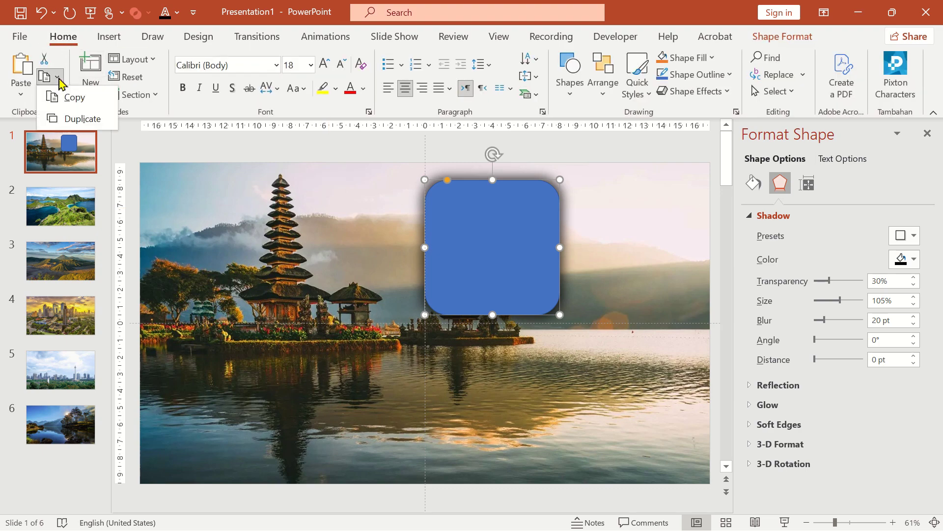
{"action": "left_click", "coordinate": [82, 116]}
{"action": "left_click", "coordinate": [57, 77]}
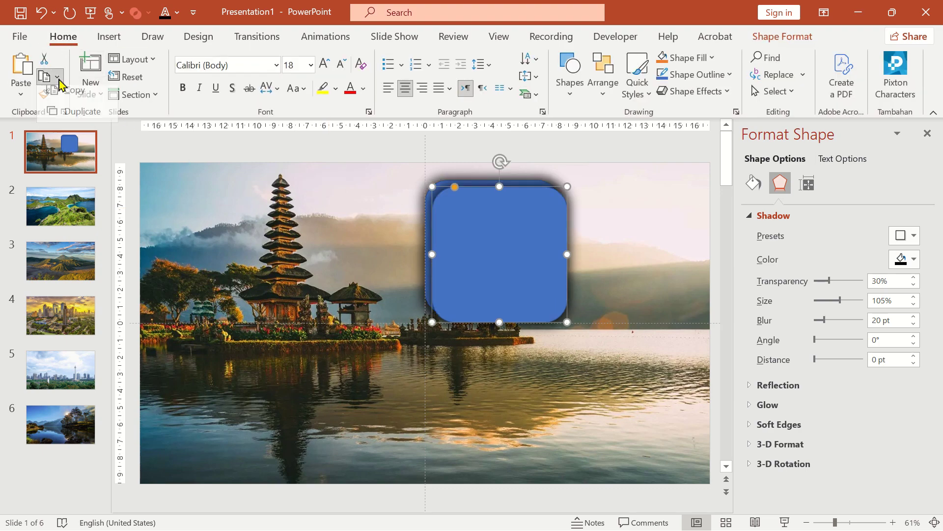
{"action": "left_click", "coordinate": [81, 116]}
{"action": "left_click", "coordinate": [57, 77]}
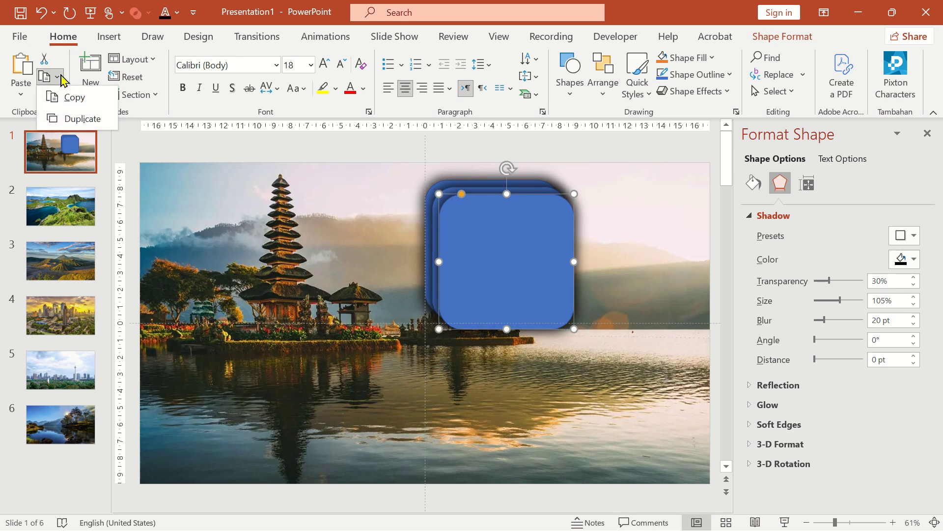
{"action": "left_click", "coordinate": [85, 115]}
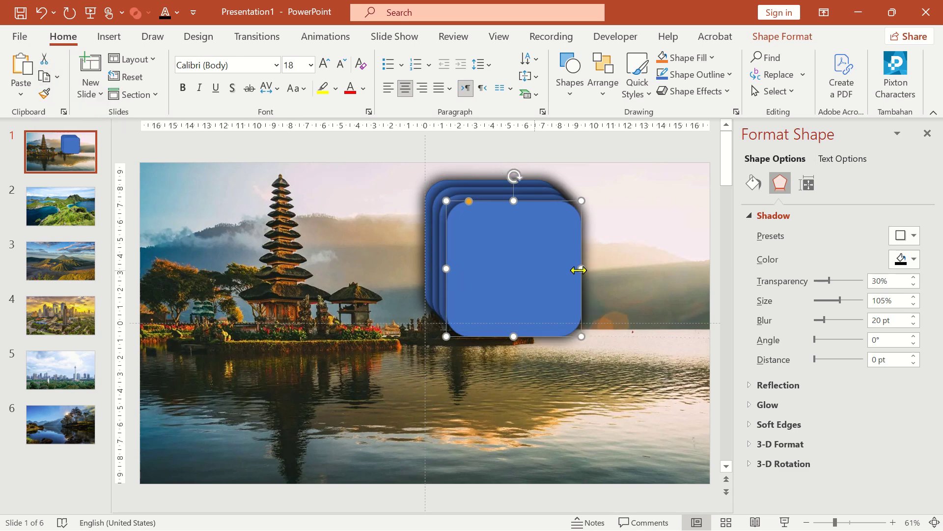
Step: Arrange the four squares into a 2×2 grid on the slide's right half
{"action": "left_click_drag", "start_coordinate": [507, 266], "coordinate": [621, 388]}
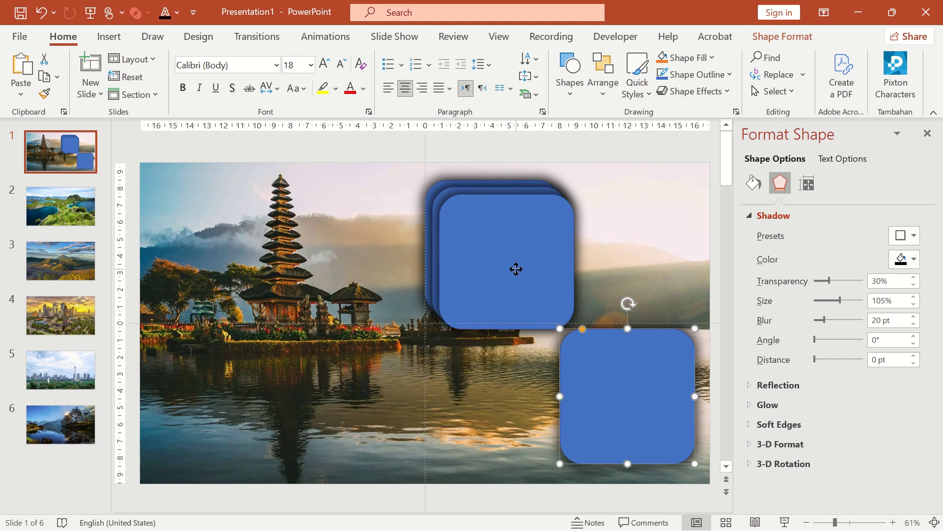
{"action": "left_click_drag", "start_coordinate": [516, 267], "coordinate": [651, 259]}
{"action": "left_click_drag", "start_coordinate": [510, 249], "coordinate": [503, 392]}
{"action": "left_click", "coordinate": [633, 273]}
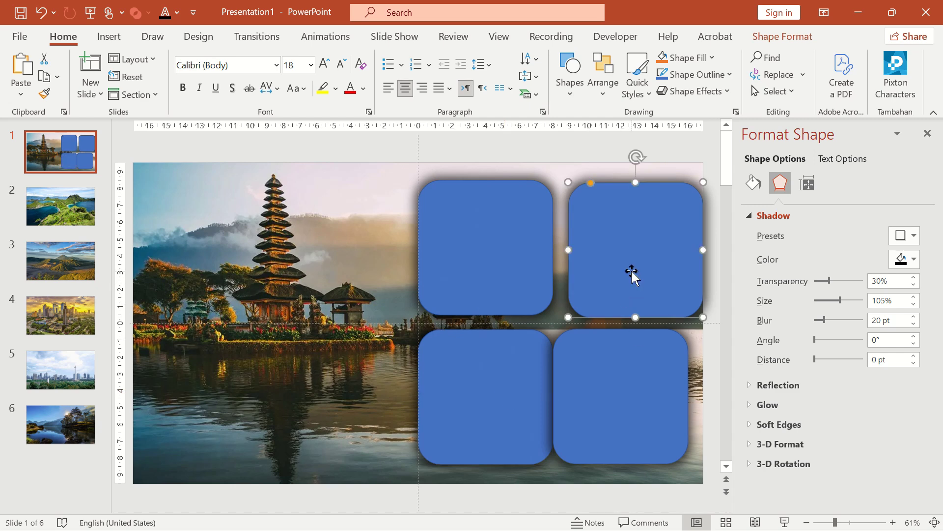
{"action": "left_click_drag", "start_coordinate": [604, 394], "coordinate": [623, 400]}
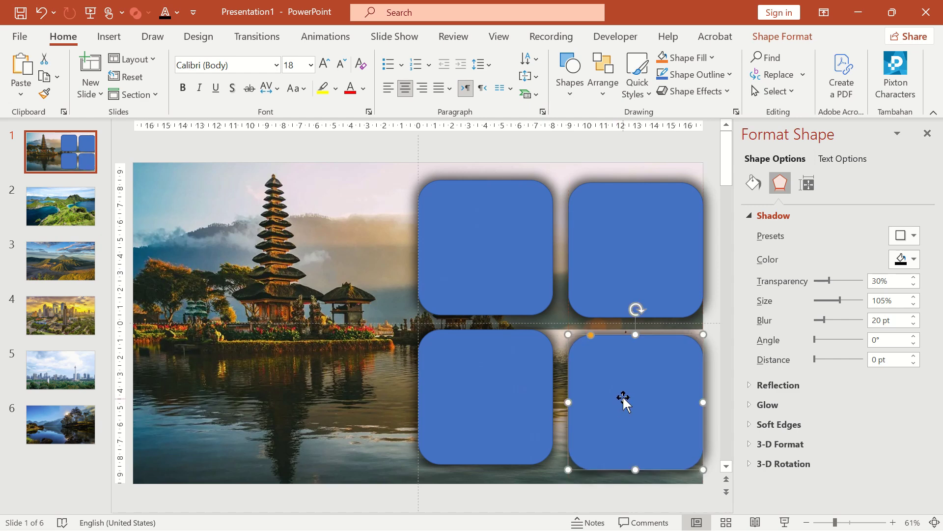
Step: Align the two bottom squares with each other
{"action": "left_click", "coordinate": [520, 417], "text": "shift"}
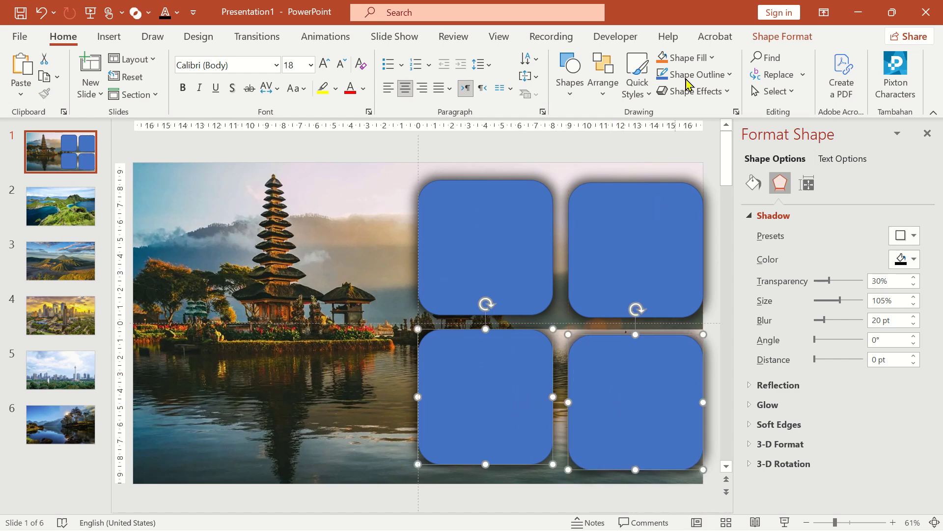
{"action": "left_click", "coordinate": [782, 37]}
{"action": "left_click", "coordinate": [775, 60]}
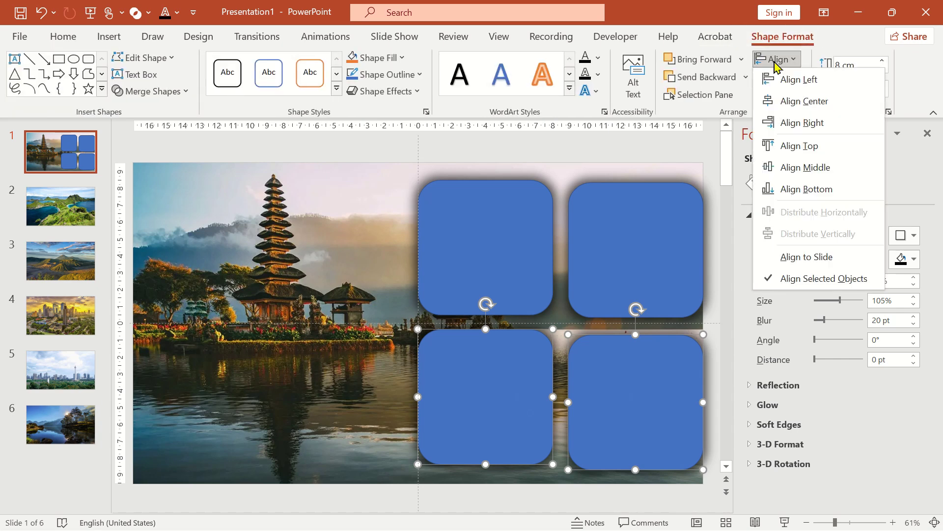
{"action": "left_click", "coordinate": [807, 189]}
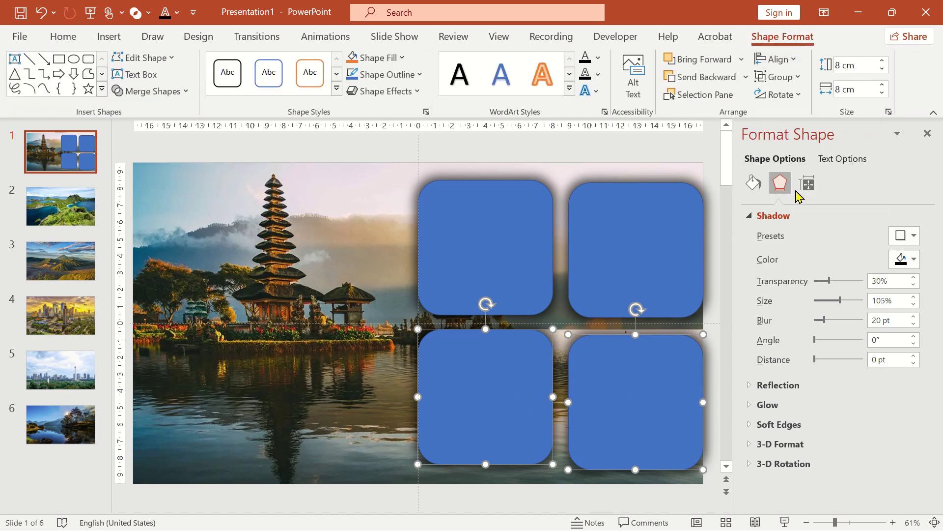
Step: Align the two top squares along their bottom edges
{"action": "left_click", "coordinate": [526, 260]}
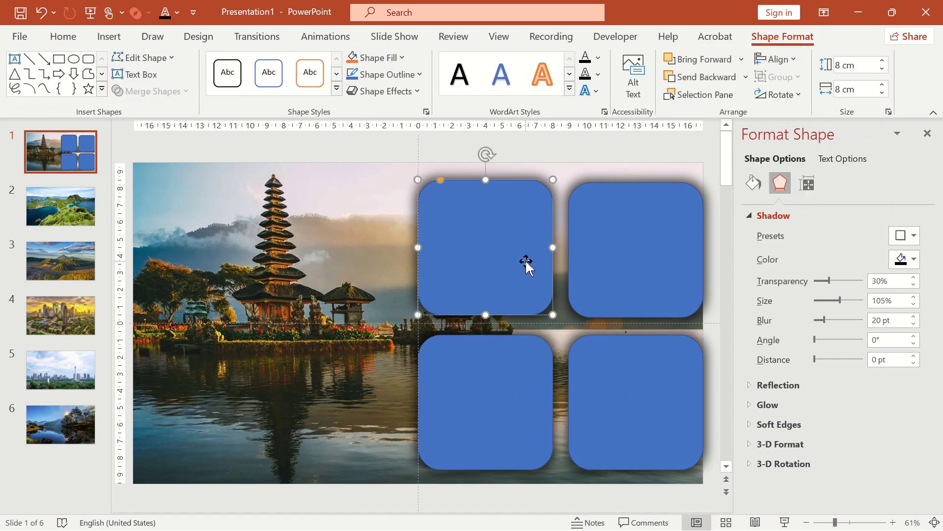
{"action": "left_click", "coordinate": [621, 237], "text": "shift"}
{"action": "left_click", "coordinate": [793, 65]}
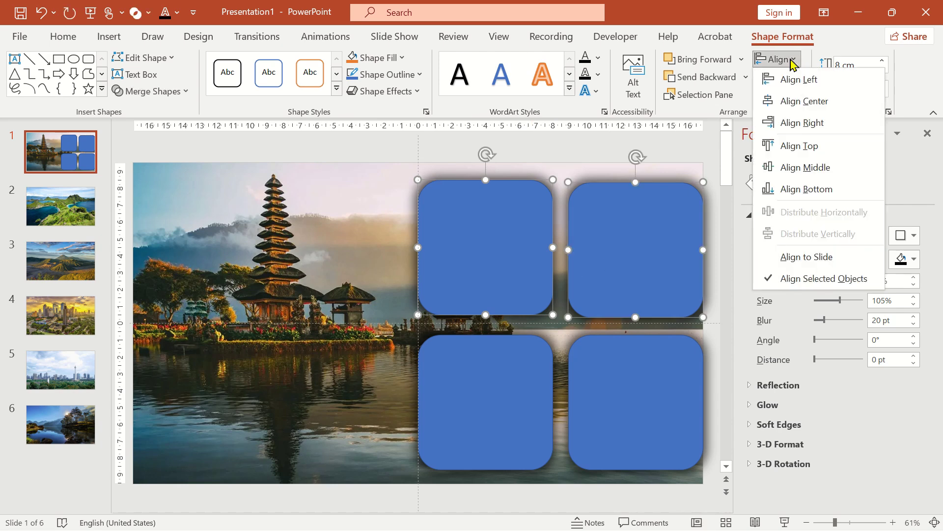
{"action": "left_click", "coordinate": [783, 189]}
{"action": "key", "text": "Escape"}
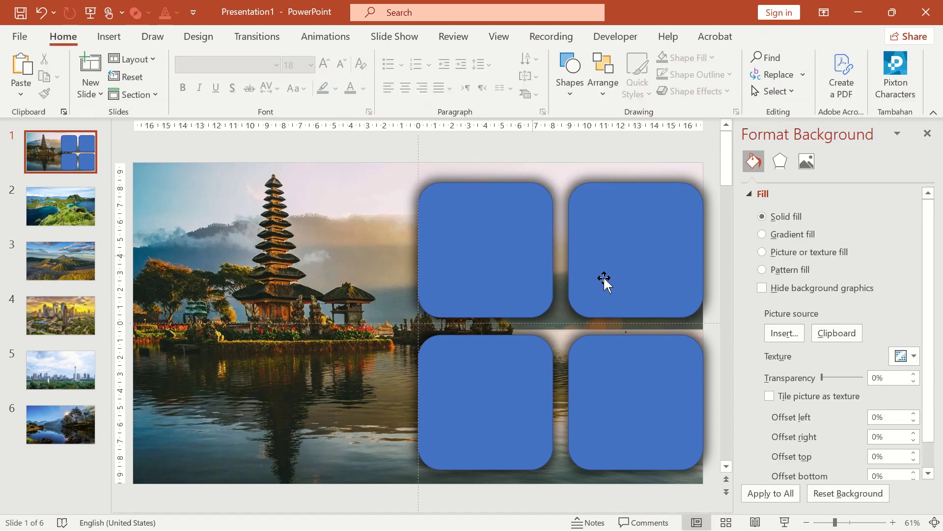
{"action": "left_click", "coordinate": [607, 279]}
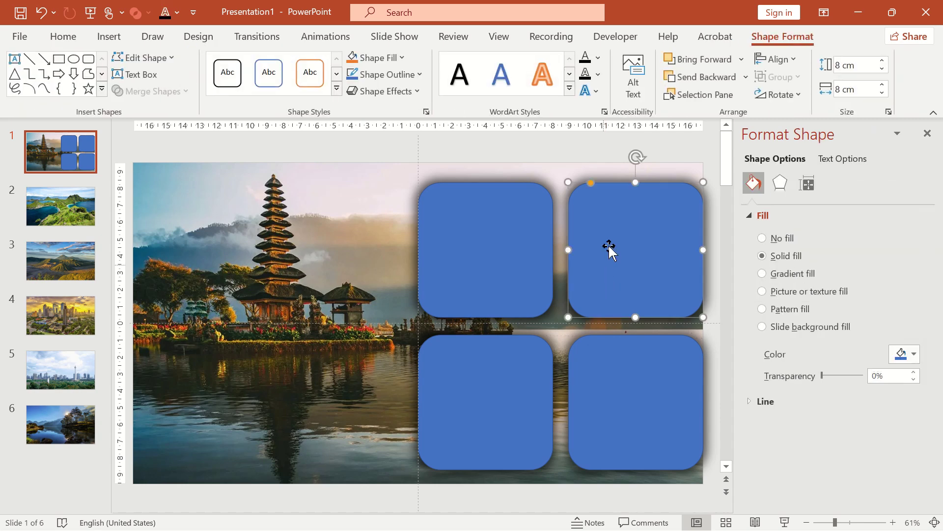
Step: Shrink the top-right square to 5.2 cm and align its bottom with the top-left square
{"action": "left_click_drag", "start_coordinate": [706, 182], "coordinate": [663, 229]}
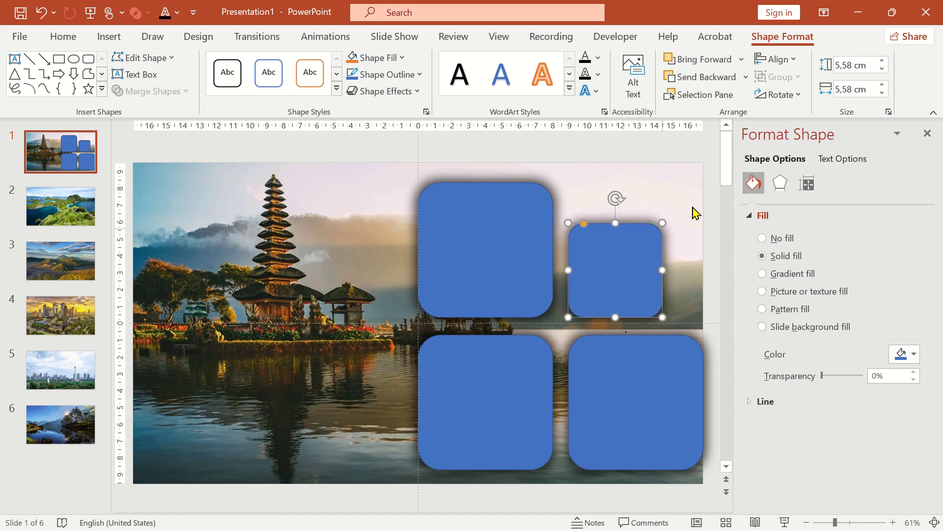
{"action": "left_click", "coordinate": [870, 65]}
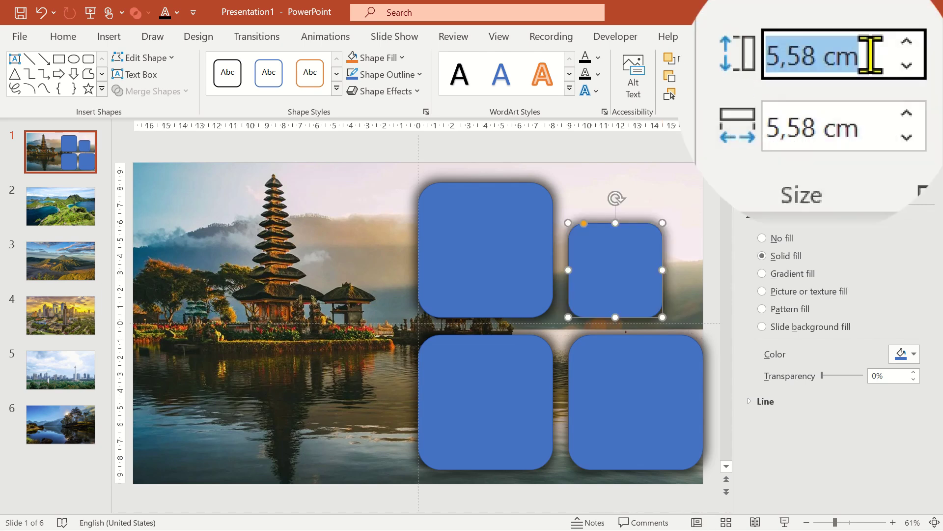
{"action": "type", "text": "5,2"}
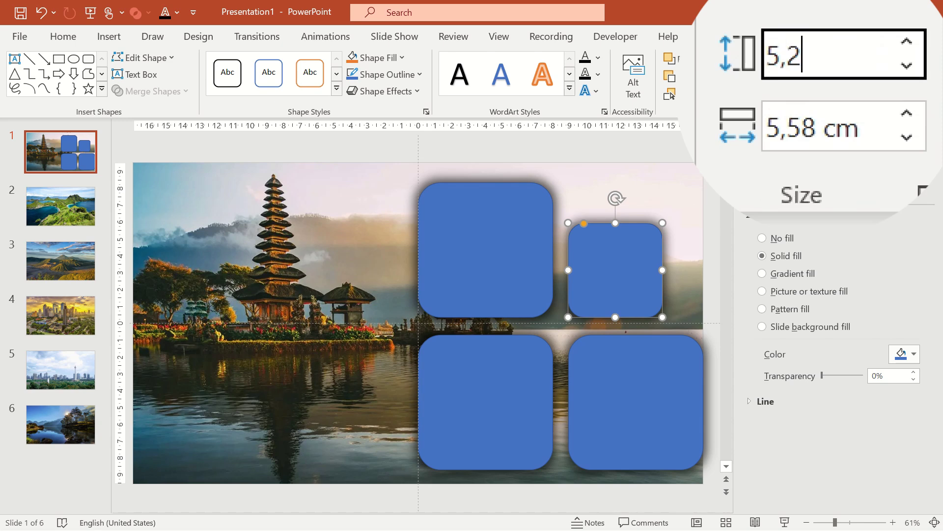
{"action": "key", "text": "Return"}
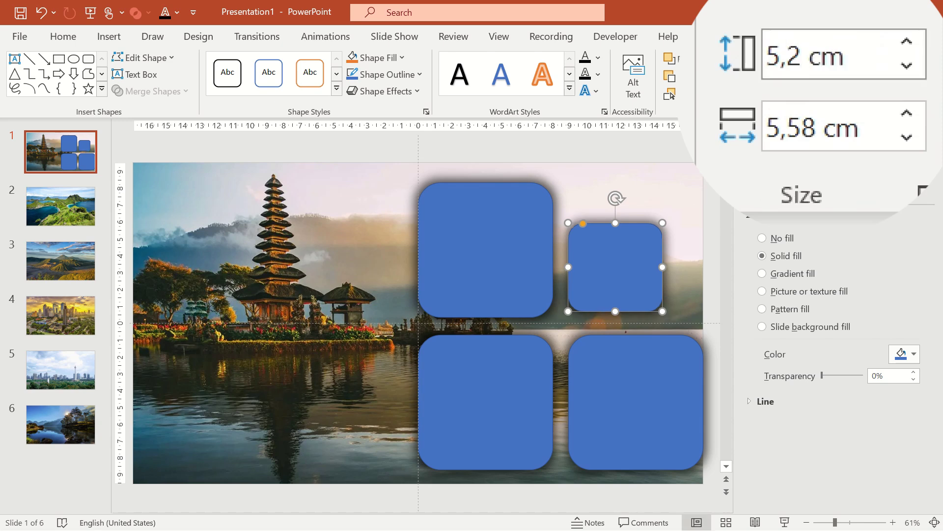
{"action": "left_click", "coordinate": [533, 295], "text": "shift"}
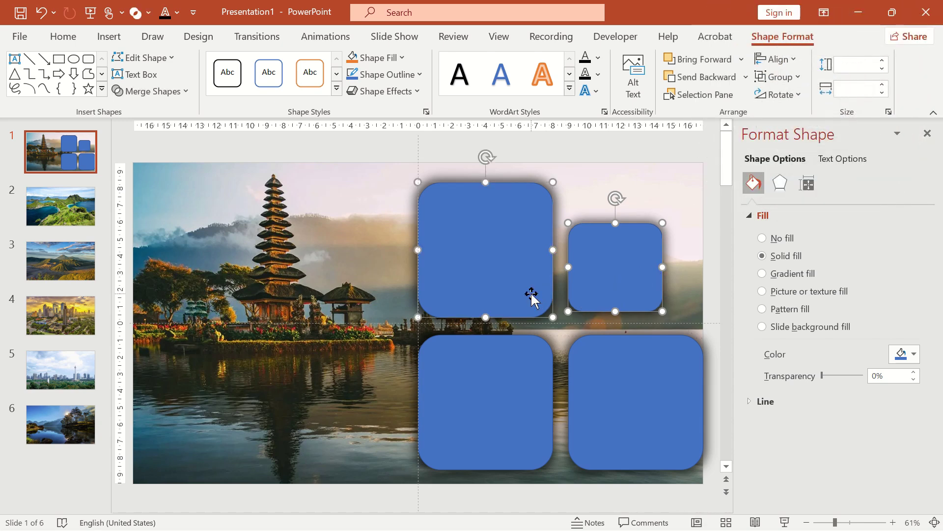
{"action": "left_click", "coordinate": [774, 60]}
{"action": "left_click", "coordinate": [804, 188]}
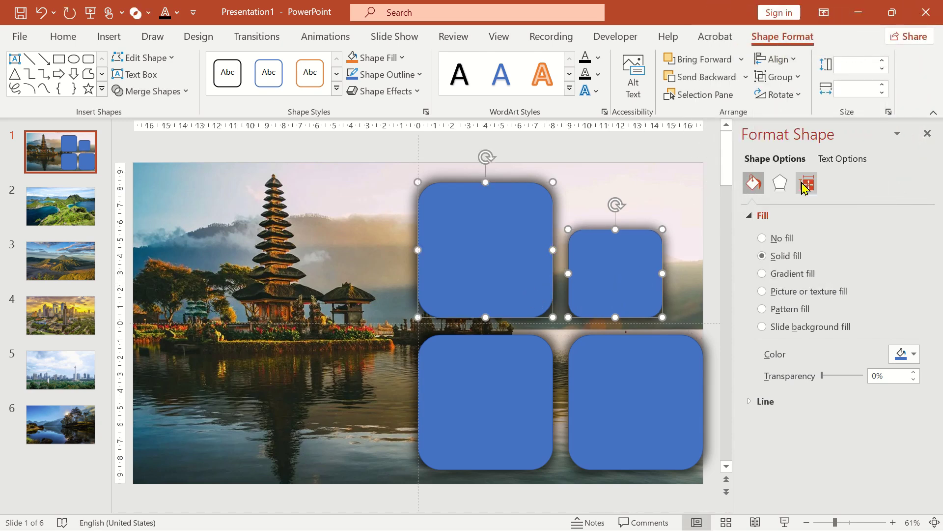
Step: Resize the bottom-left square to 4.21 × 4.21 cm and move it beside the bottom-right square
{"action": "left_click", "coordinate": [490, 406]}
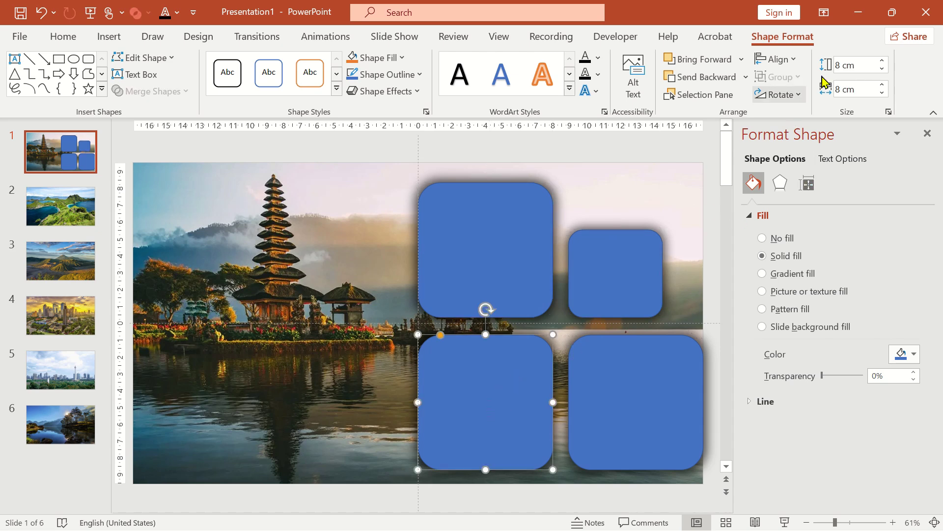
{"action": "left_click", "coordinate": [862, 64]}
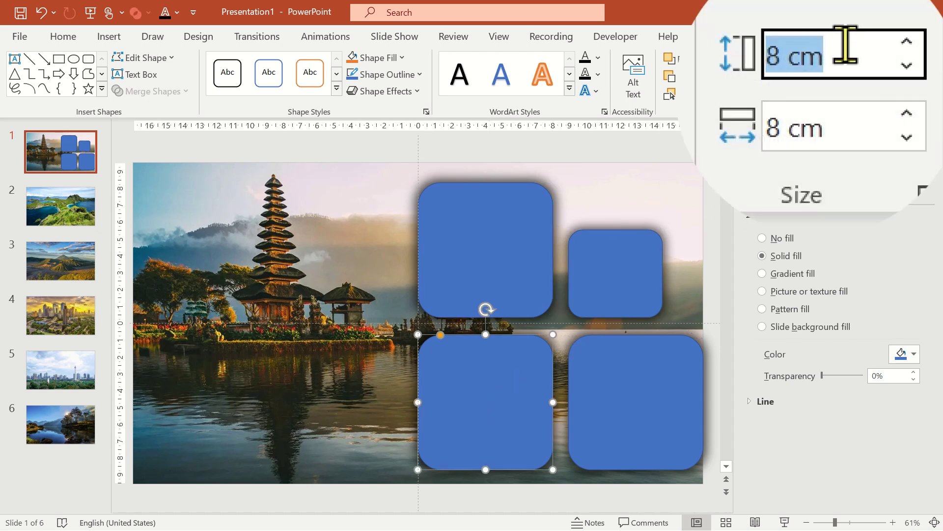
{"action": "type", "text": "4,21"}
{"action": "key", "text": "Return"}
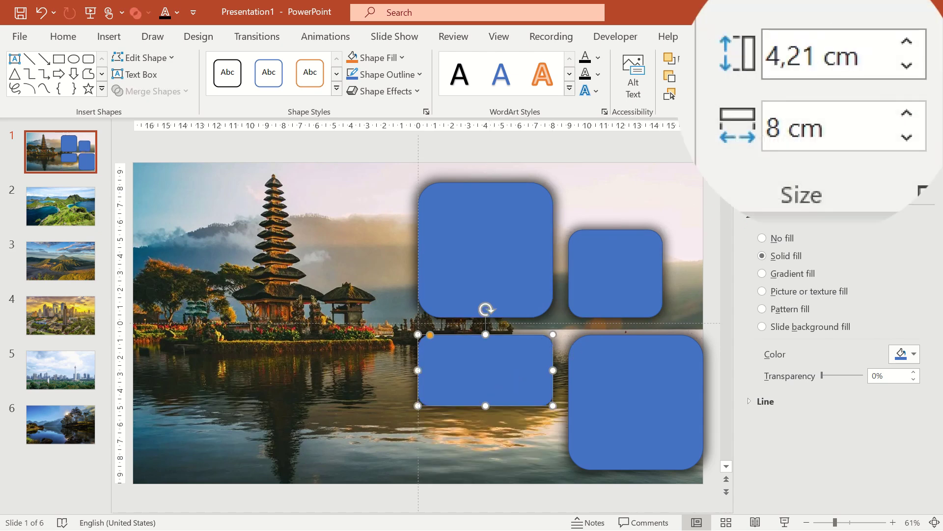
{"action": "left_click", "coordinate": [840, 131]}
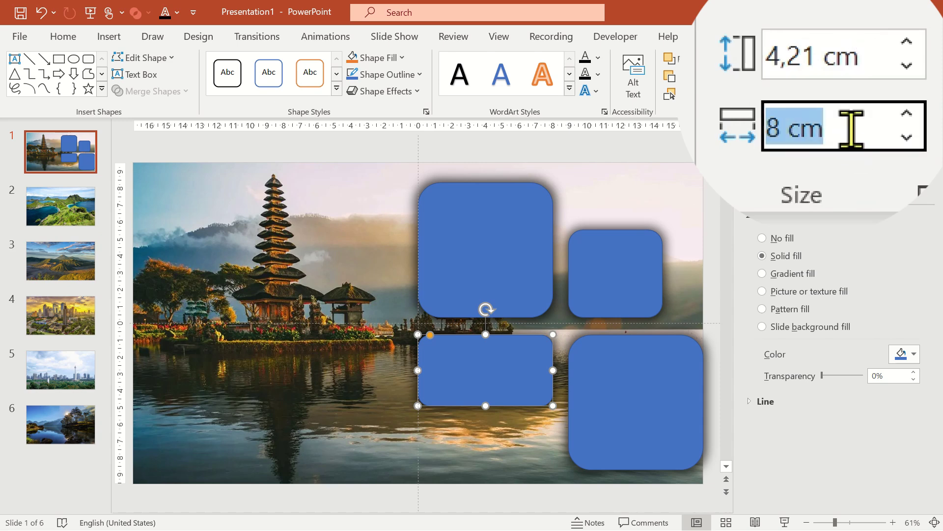
{"action": "type", "text": "4,21"}
{"action": "key", "text": "Return"}
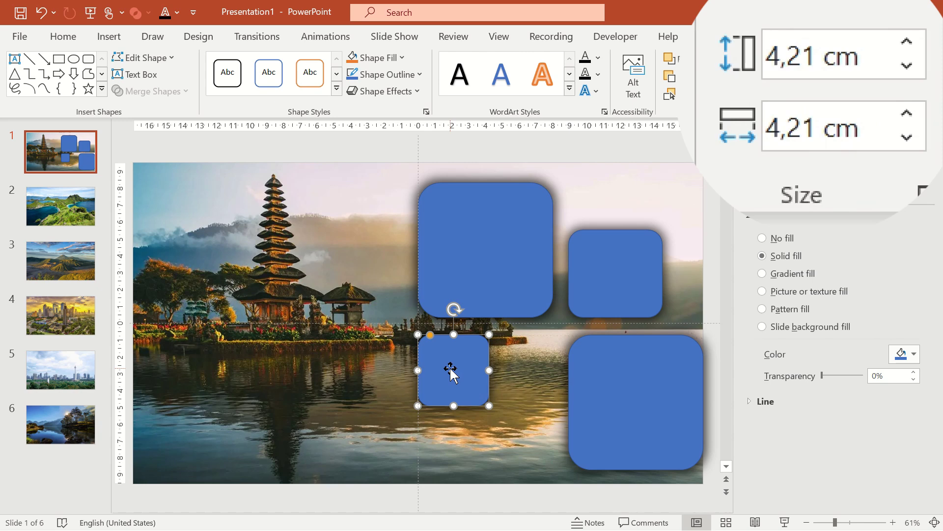
{"action": "left_click_drag", "start_coordinate": [452, 368], "coordinate": [514, 373]}
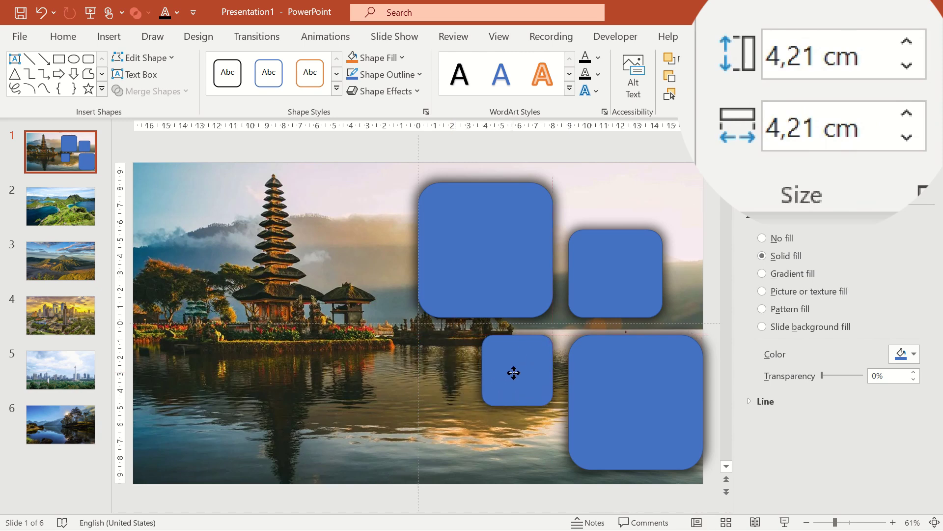
Step: Resize the bottom-right square to 7.08 × 7.08 cm
{"action": "left_click", "coordinate": [644, 370]}
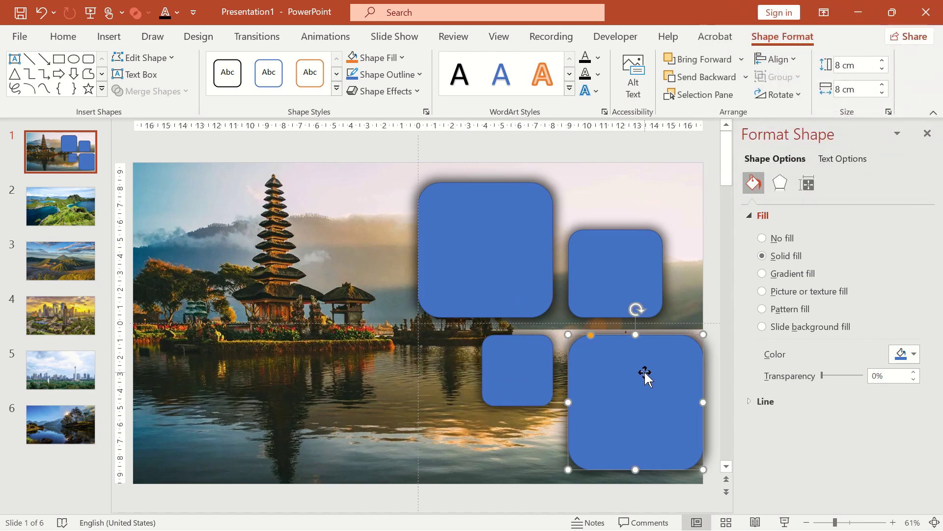
{"action": "left_click", "coordinate": [862, 69]}
{"action": "type", "text": "7,08"}
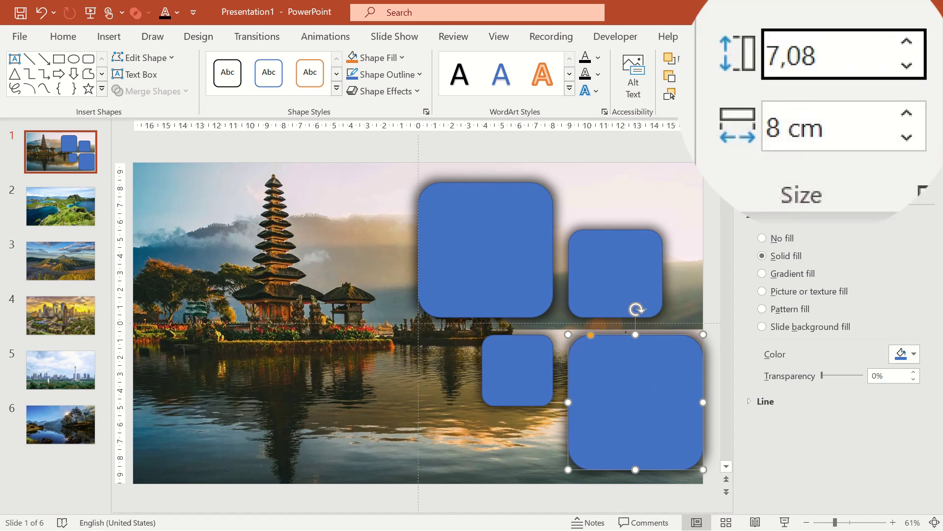
{"action": "key", "text": "Return"}
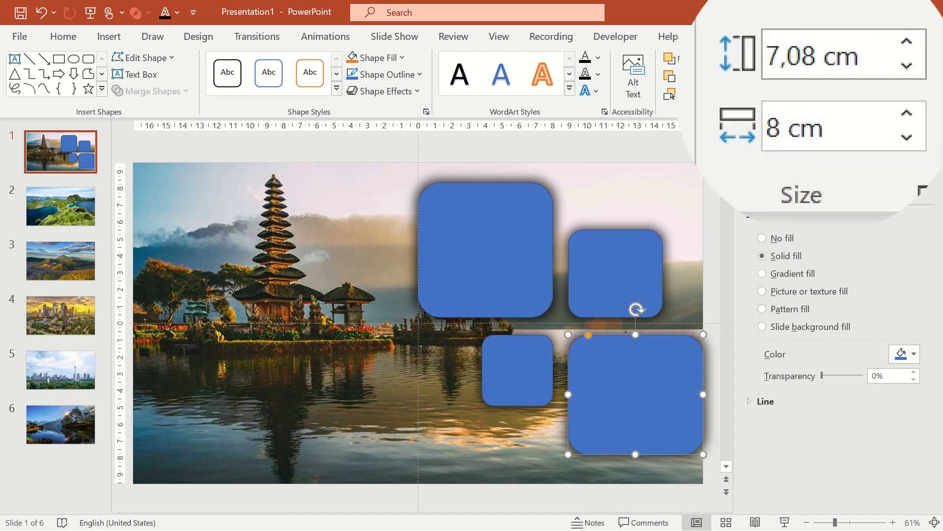
{"action": "left_click", "coordinate": [860, 132]}
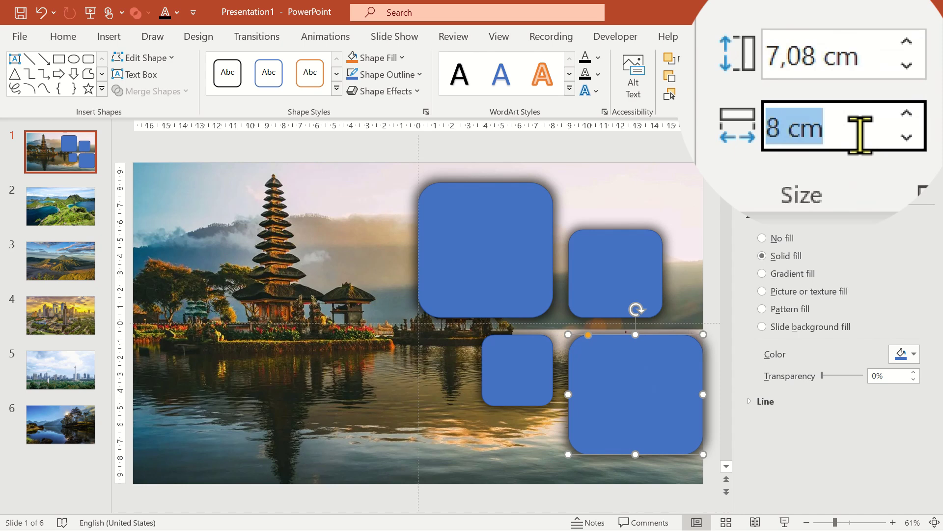
{"action": "type", "text": "7,08"}
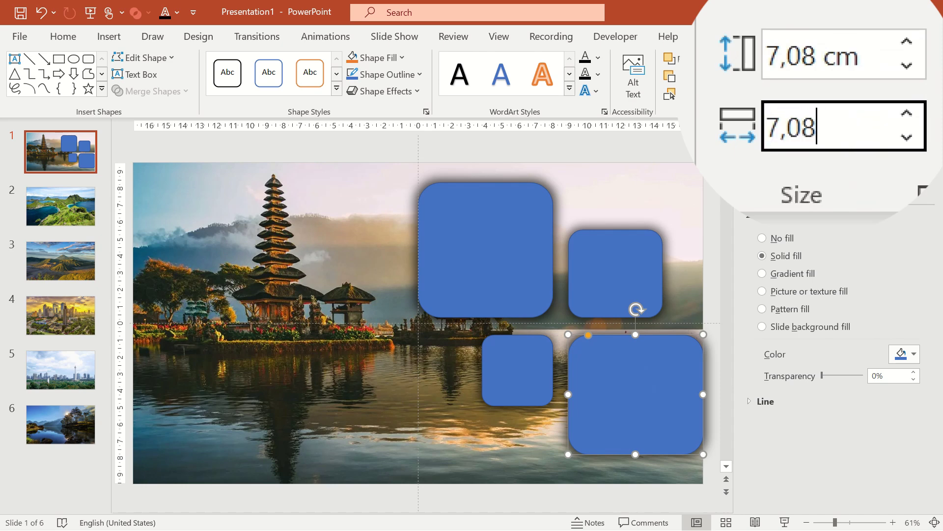
{"action": "key", "text": "Return"}
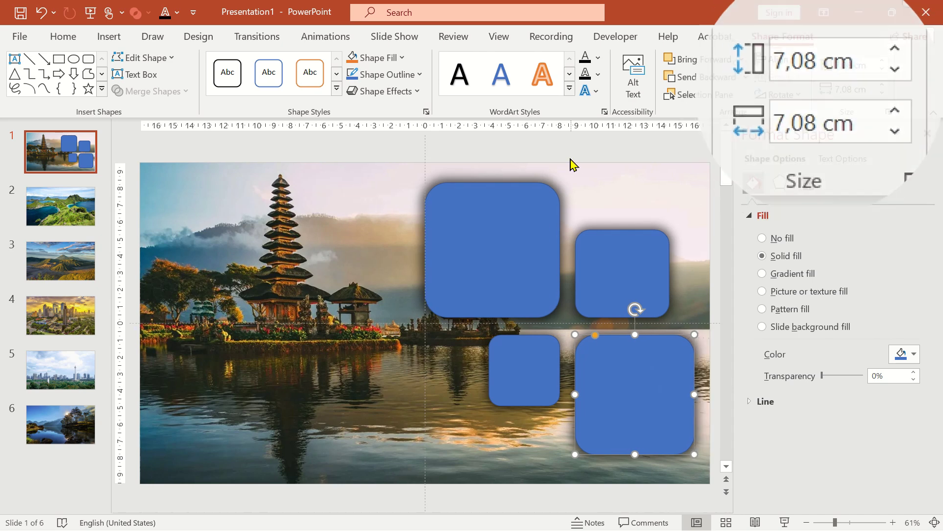
Step: Select all four squares together
{"action": "left_click", "coordinate": [562, 155]}
{"action": "key", "text": "Tab"}
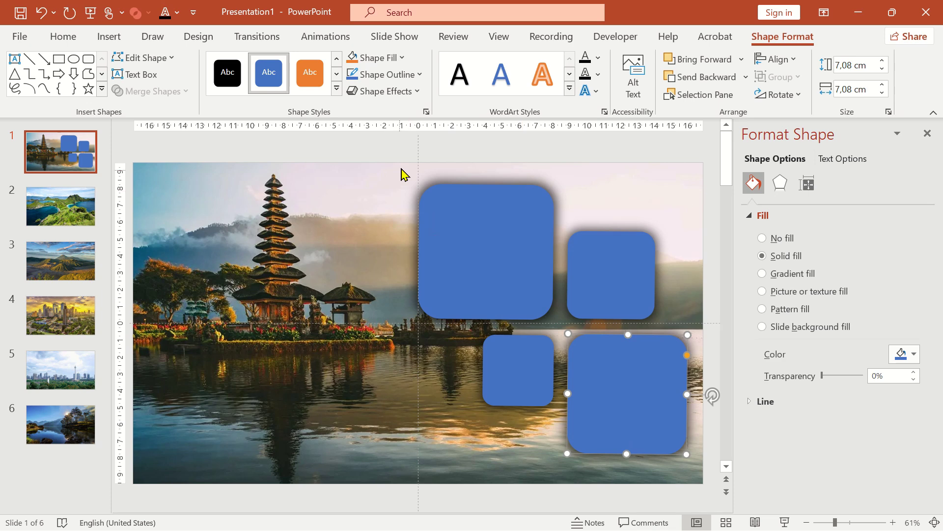
{"action": "left_click_drag", "start_coordinate": [399, 152], "coordinate": [719, 469]}
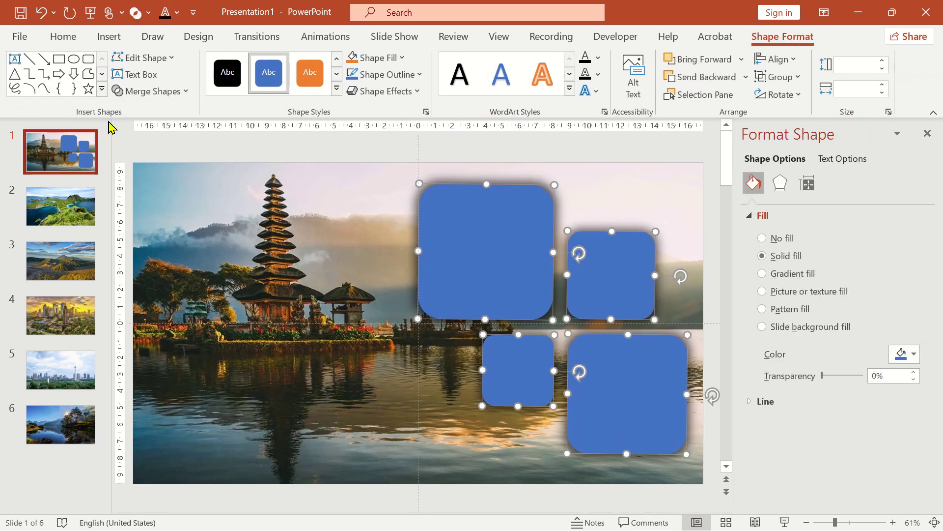
Step: Copy the four squares and paste them onto slides 2 and 3
{"action": "left_click", "coordinate": [65, 39]}
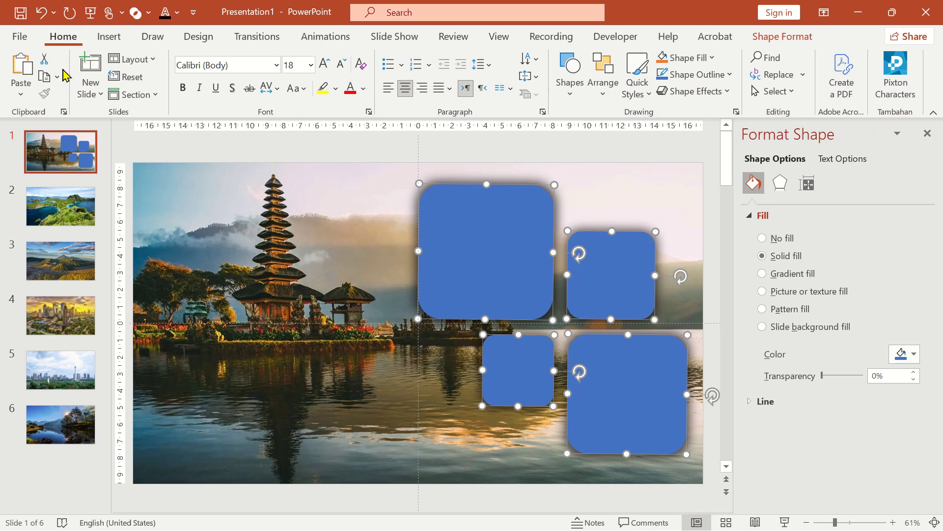
{"action": "left_click", "coordinate": [57, 82]}
{"action": "left_click", "coordinate": [73, 99]}
{"action": "left_click", "coordinate": [83, 210]}
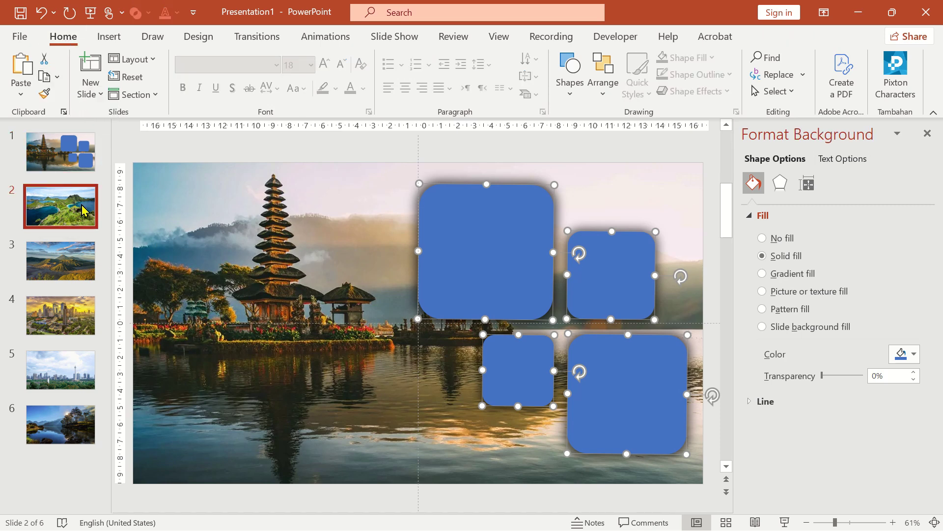
{"action": "key", "text": "ctrl+v"}
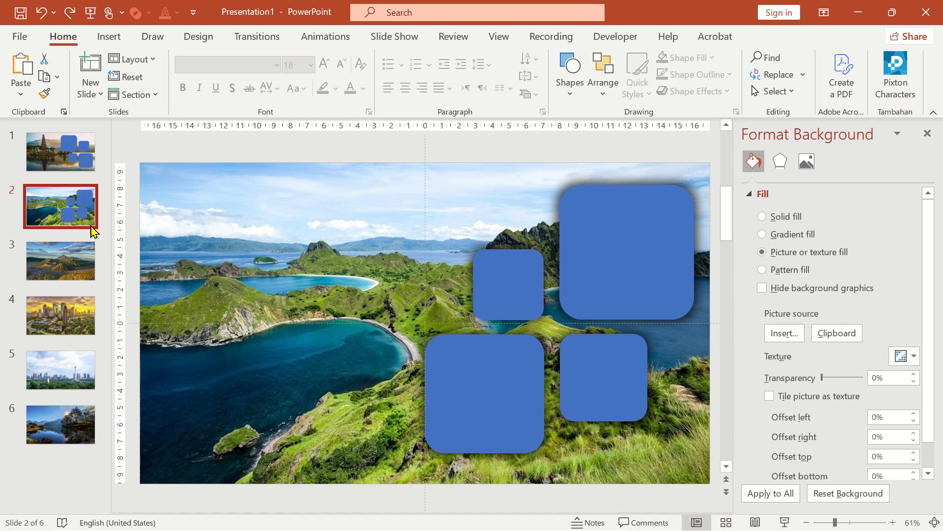
{"action": "left_click", "coordinate": [69, 268]}
{"action": "key", "text": "ctrl+v"}
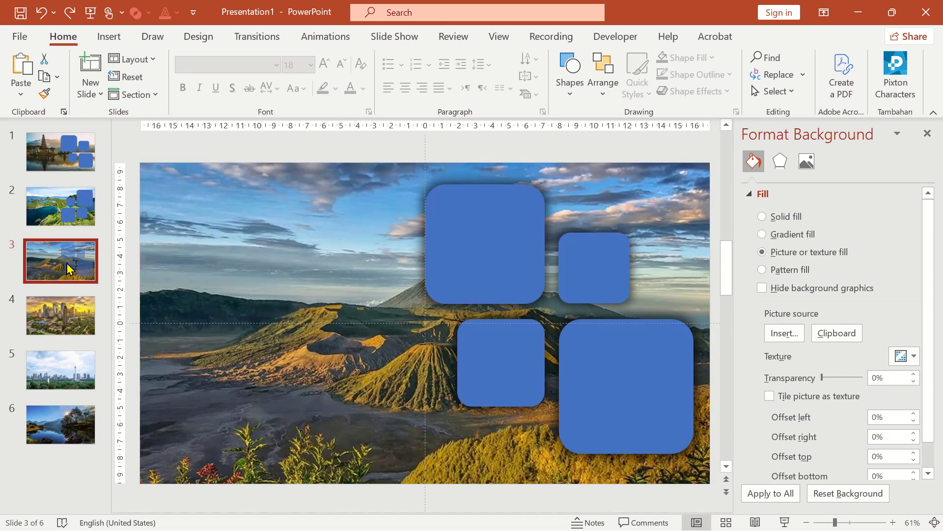
Step: Paste the squares onto slides 4, 5 and 6, then return to slide 1
{"action": "left_click", "coordinate": [66, 312]}
{"action": "key", "text": "ctrl+v"}
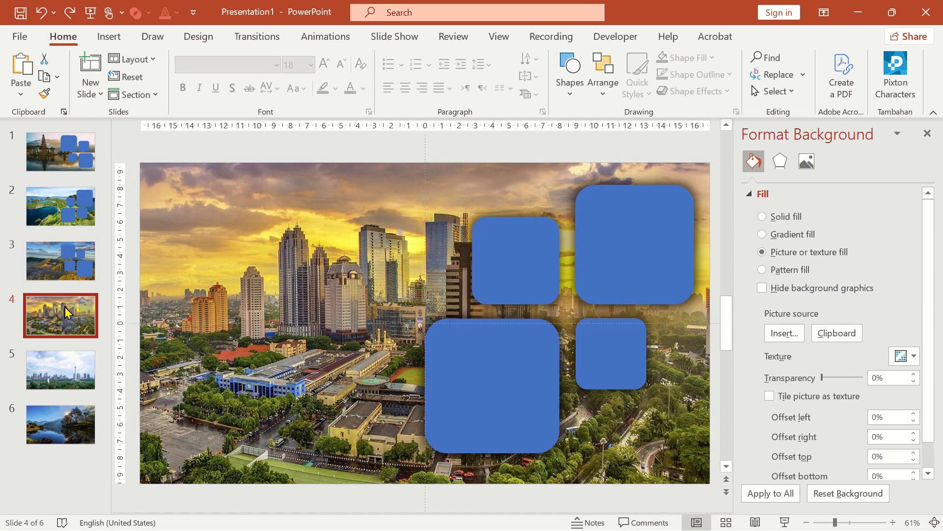
{"action": "left_click", "coordinate": [70, 364]}
{"action": "key", "text": "ctrl+v"}
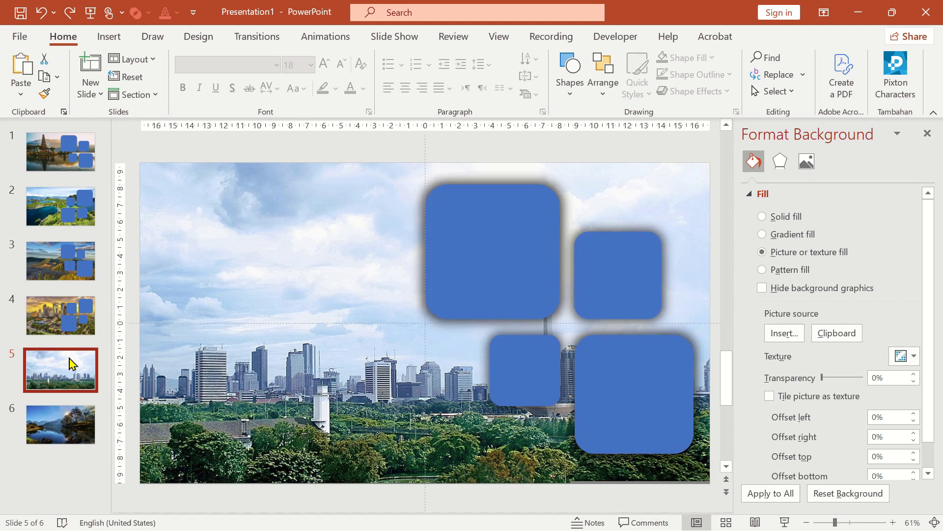
{"action": "left_click", "coordinate": [68, 428]}
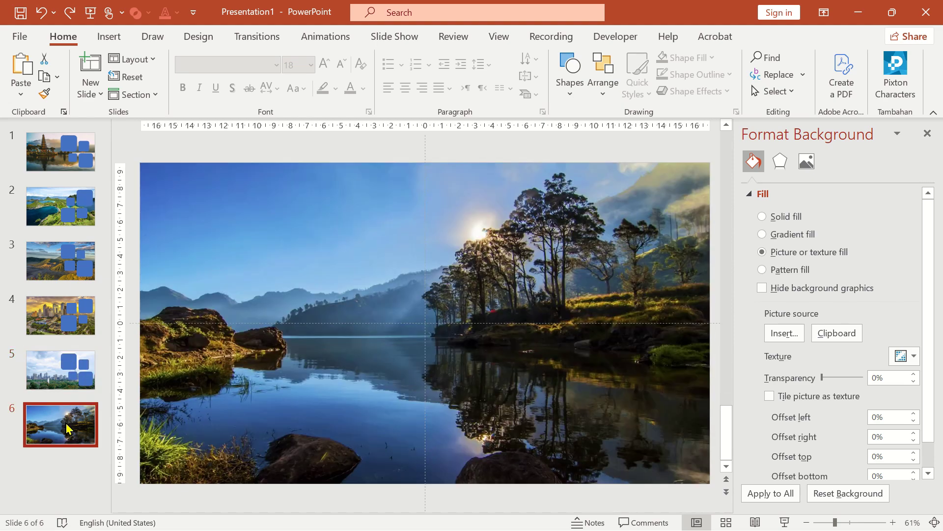
{"action": "key", "text": "ctrl+v"}
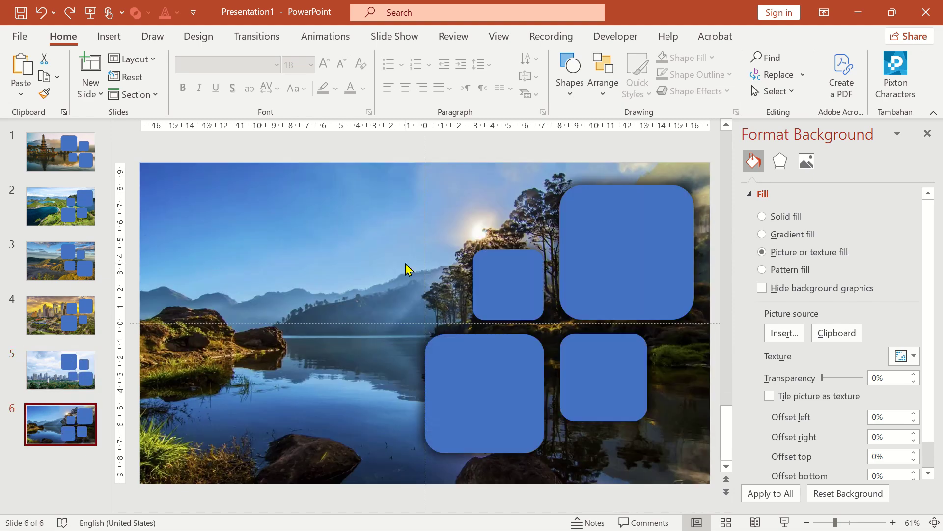
{"action": "left_click", "coordinate": [47, 151]}
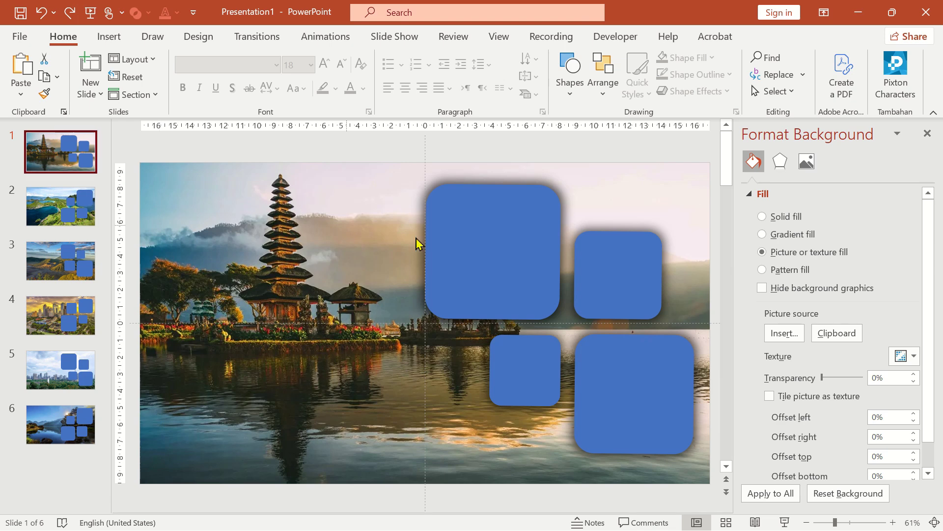
Step: Select all four rounded squares on slide 1 and give them slide background fill
{"action": "left_click", "coordinate": [508, 265]}
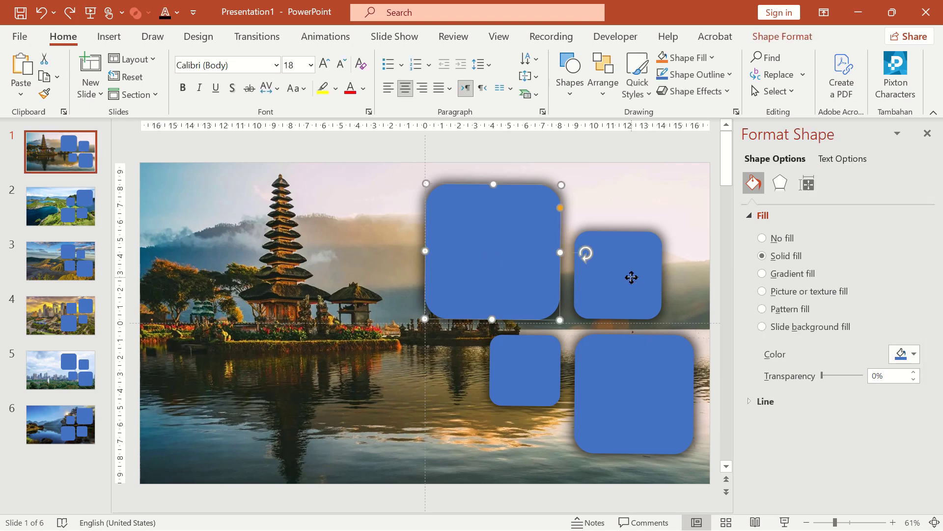
{"action": "left_click", "coordinate": [630, 276], "text": "shift"}
{"action": "left_click", "coordinate": [515, 381], "text": "shift"}
{"action": "left_click", "coordinate": [629, 379], "text": "shift"}
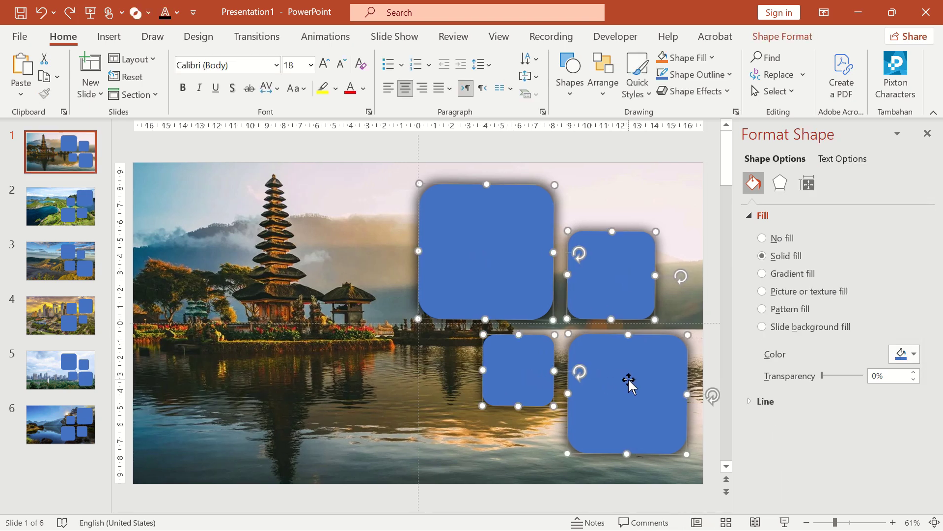
{"action": "left_click", "coordinate": [786, 328]}
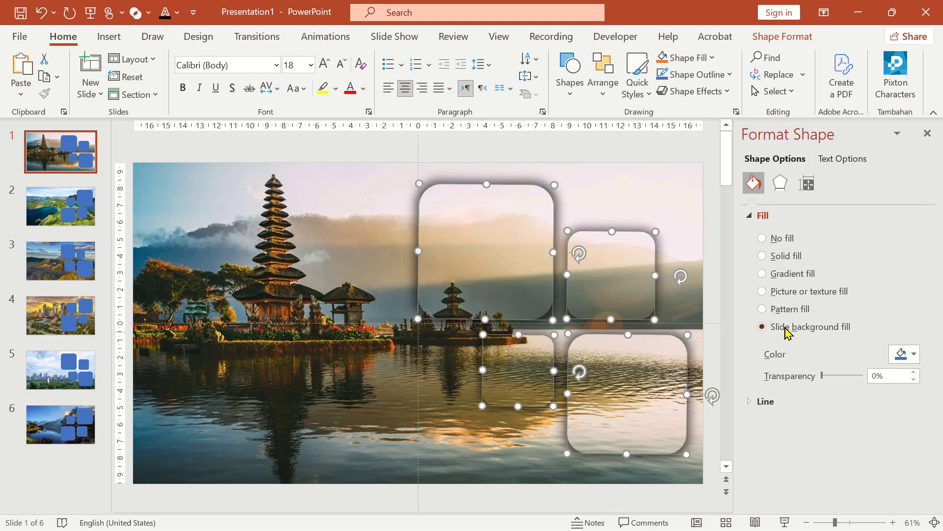
{"action": "left_click", "coordinate": [114, 39]}
Step: Draw a rectangle covering the whole of slide 1
{"action": "left_click", "coordinate": [242, 98]}
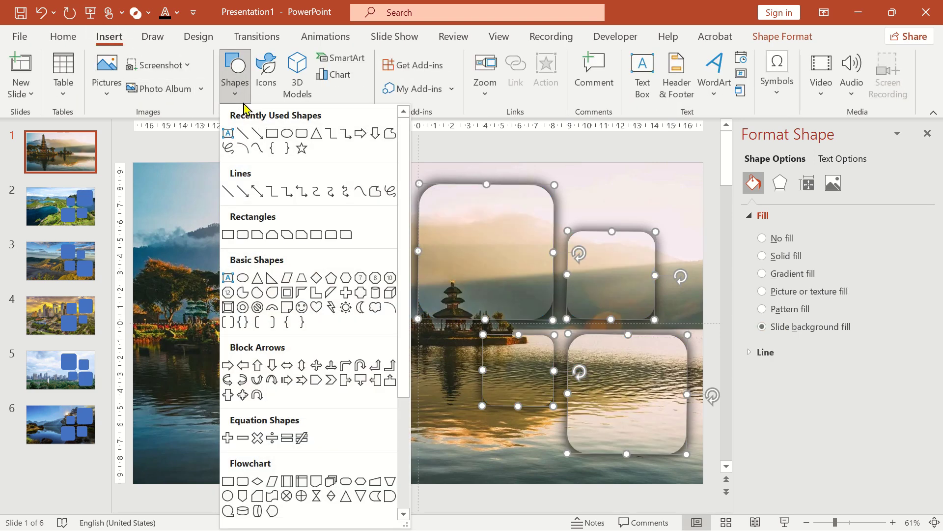
{"action": "left_click", "coordinate": [272, 134]}
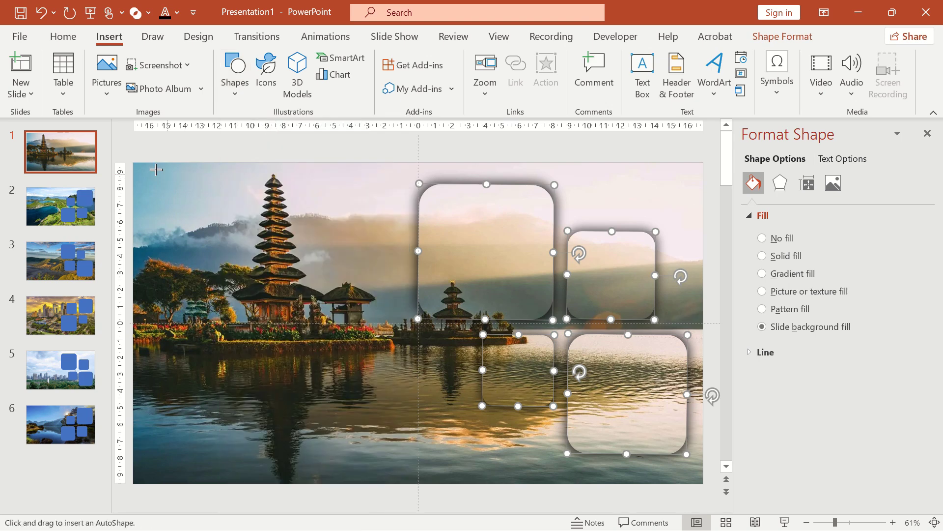
{"action": "left_click_drag", "start_coordinate": [133, 162], "coordinate": [679, 472]}
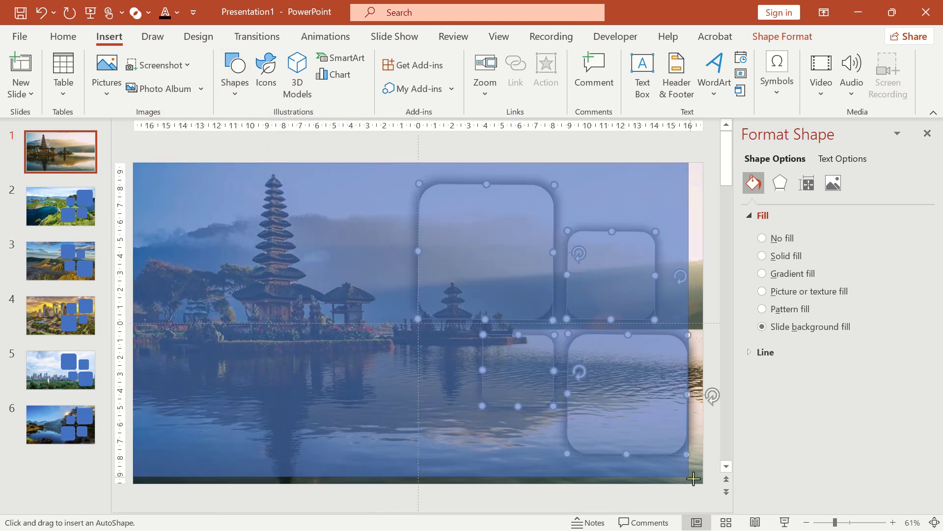
{"action": "left_click_drag", "start_coordinate": [679, 472], "coordinate": [703, 489]}
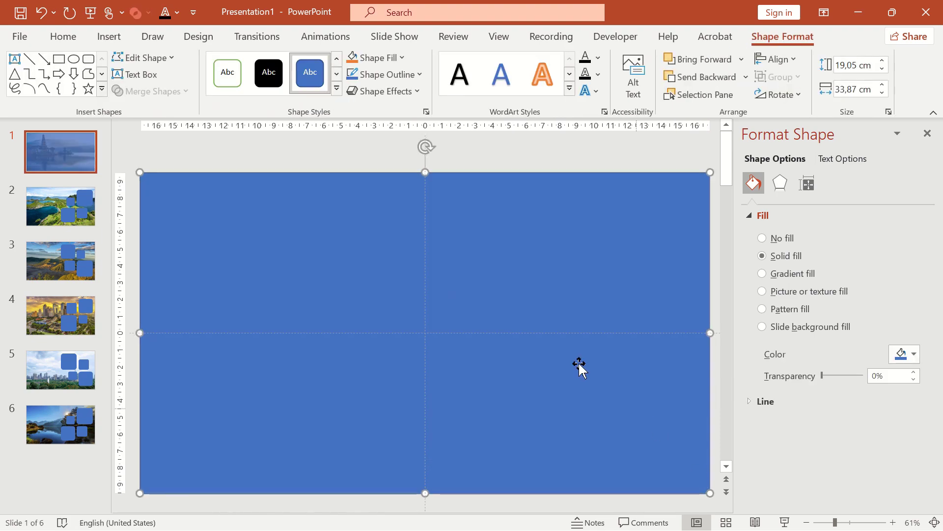
Step: Fill the rectangle with the Slide1.JPG temple photo
{"action": "left_click", "coordinate": [775, 296]}
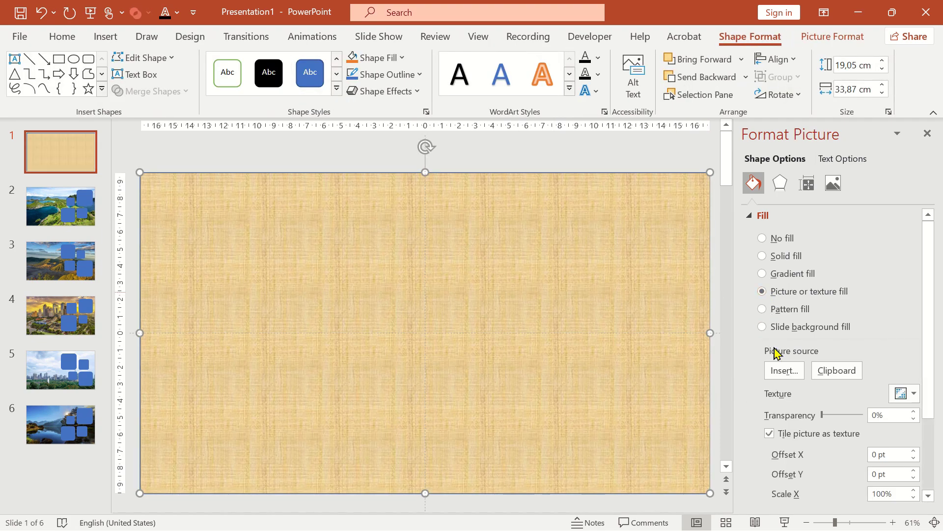
{"action": "left_click", "coordinate": [785, 371]}
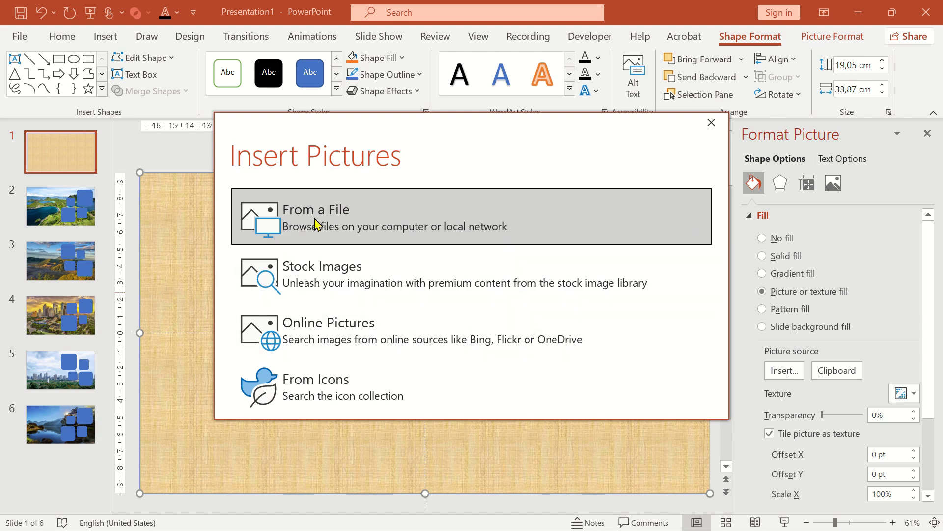
{"action": "left_click", "coordinate": [316, 222]}
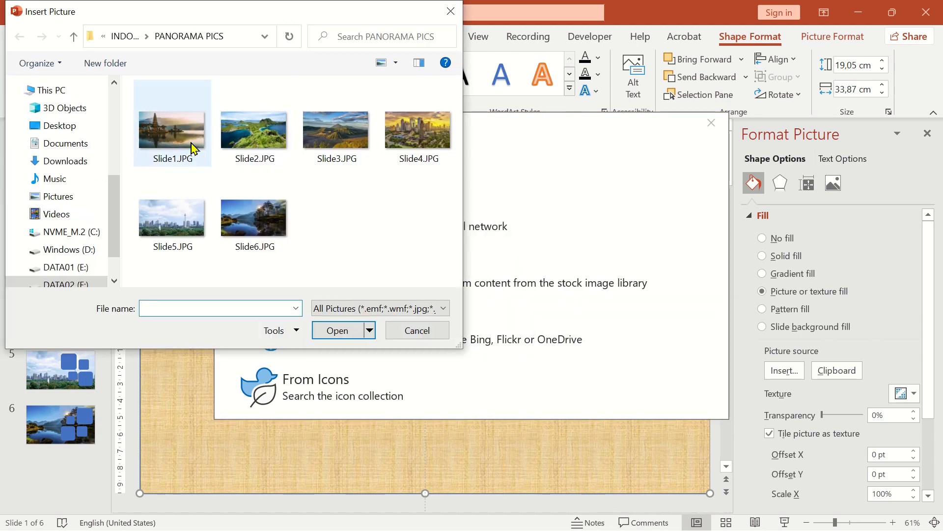
{"action": "left_click", "coordinate": [186, 143]}
{"action": "left_click", "coordinate": [324, 331]}
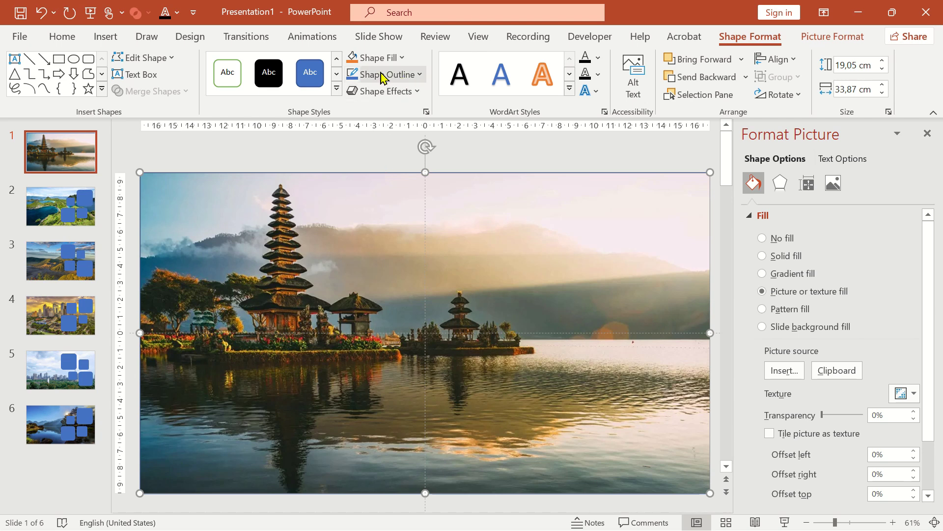
{"action": "left_click", "coordinate": [383, 76]}
Step: Remove the temple photo's outline and apply the Blur artistic effect with radius 20
{"action": "left_click", "coordinate": [365, 237]}
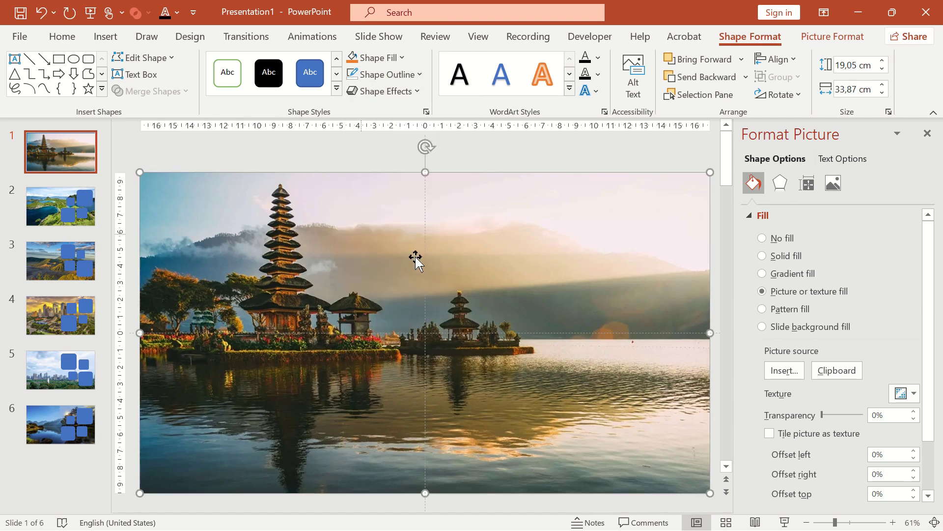
{"action": "left_click", "coordinate": [779, 183]}
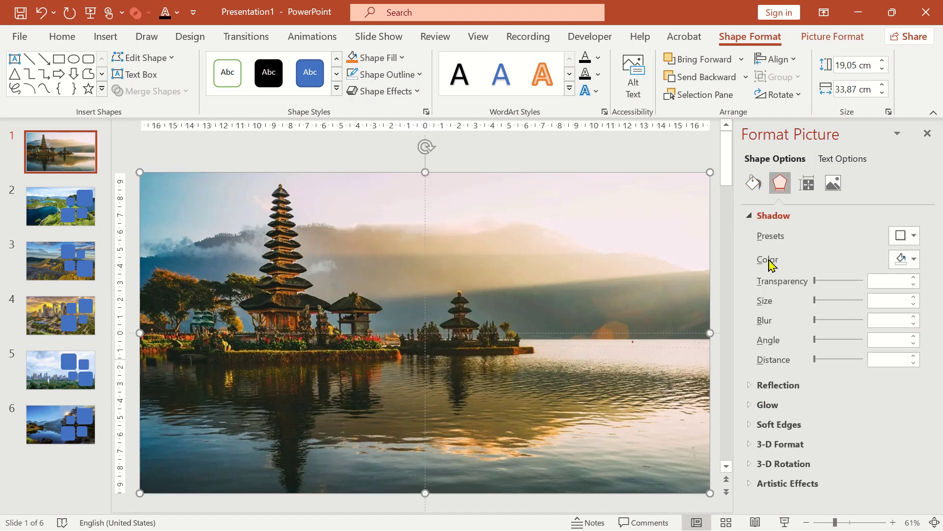
{"action": "left_click", "coordinate": [762, 220]}
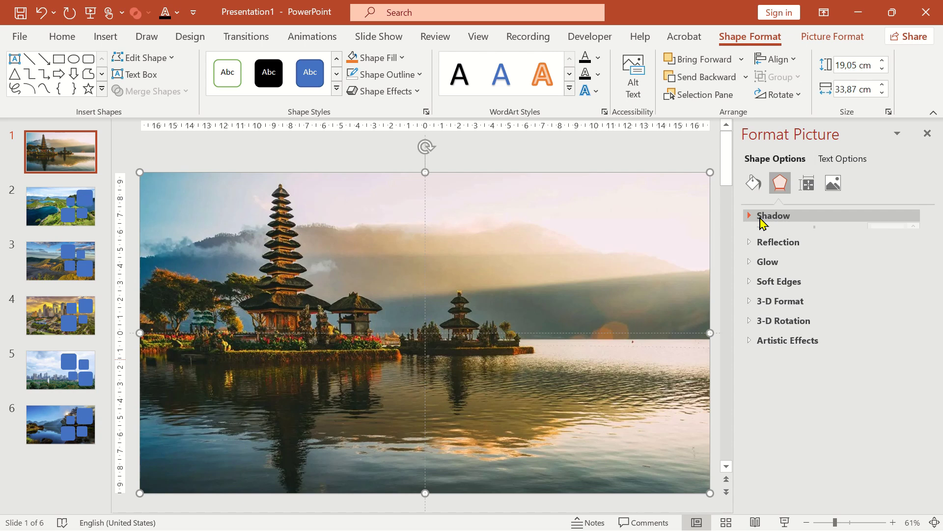
{"action": "left_click", "coordinate": [772, 338]}
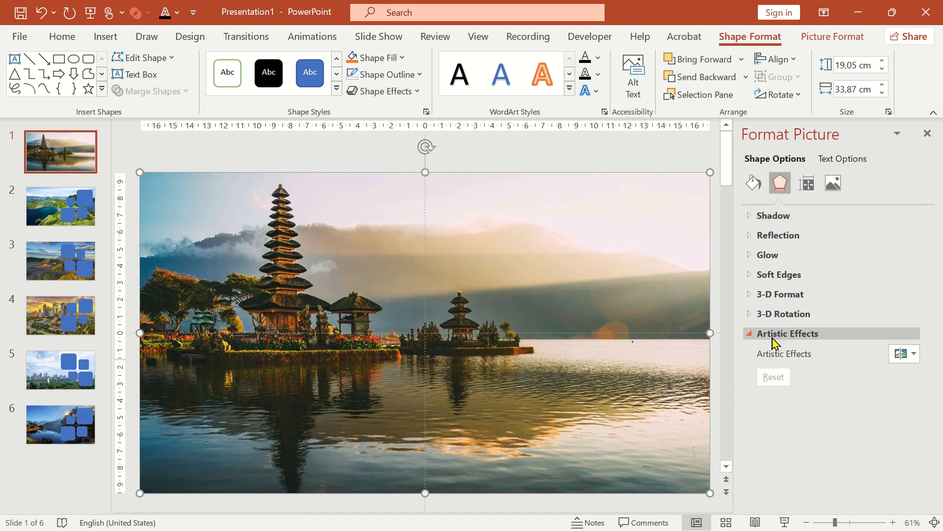
{"action": "left_click", "coordinate": [915, 357]}
{"action": "left_click", "coordinate": [922, 412]}
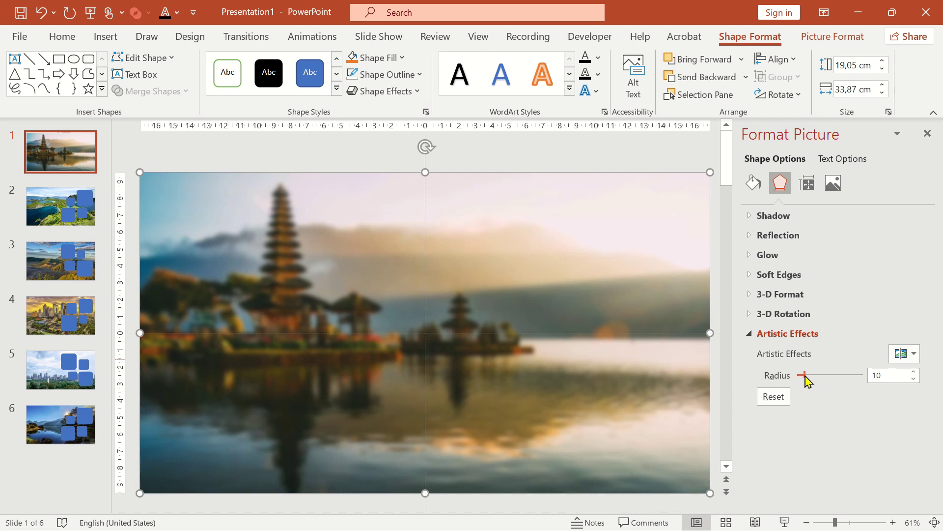
{"action": "double_click", "coordinate": [884, 376]}
{"action": "type", "text": "20"}
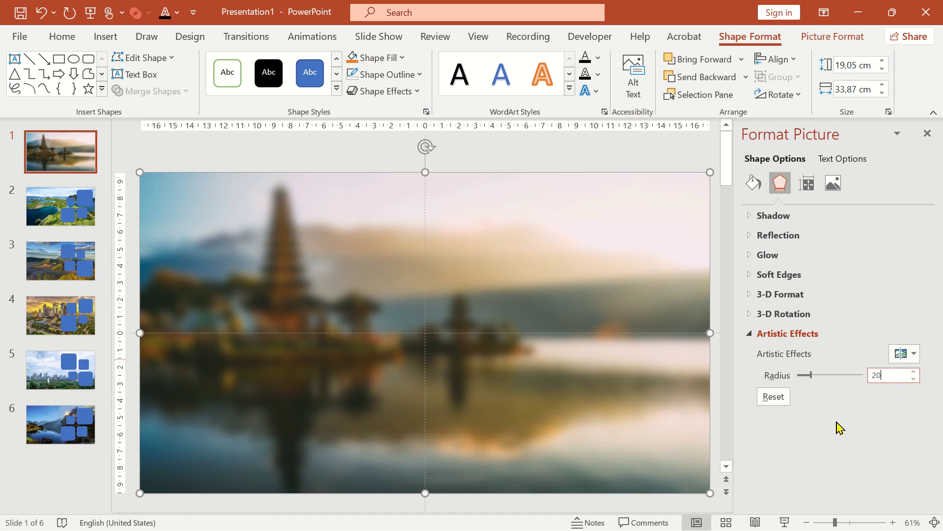
Step: Send the blurred photo back behind all four rounded squares
{"action": "left_click", "coordinate": [707, 79]}
{"action": "left_click", "coordinate": [706, 78]}
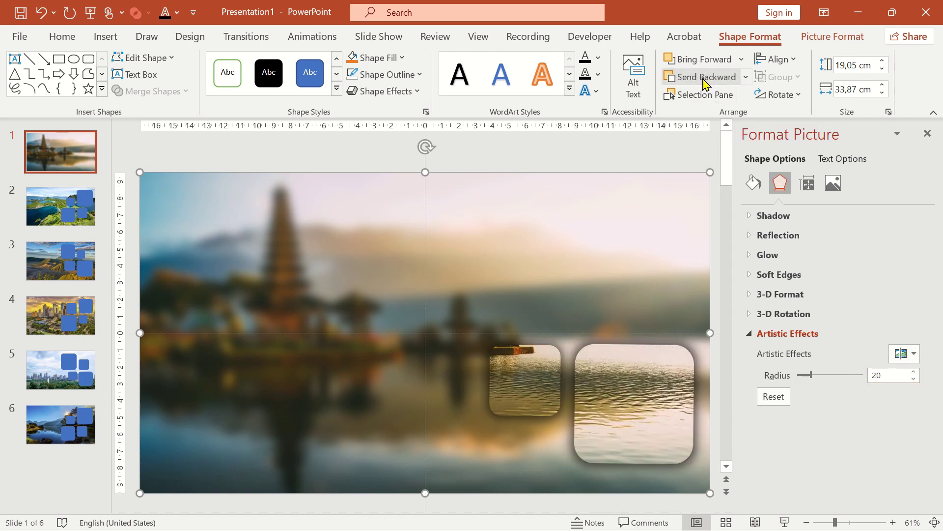
{"action": "left_click", "coordinate": [705, 81]}
{"action": "left_click", "coordinate": [705, 81]}
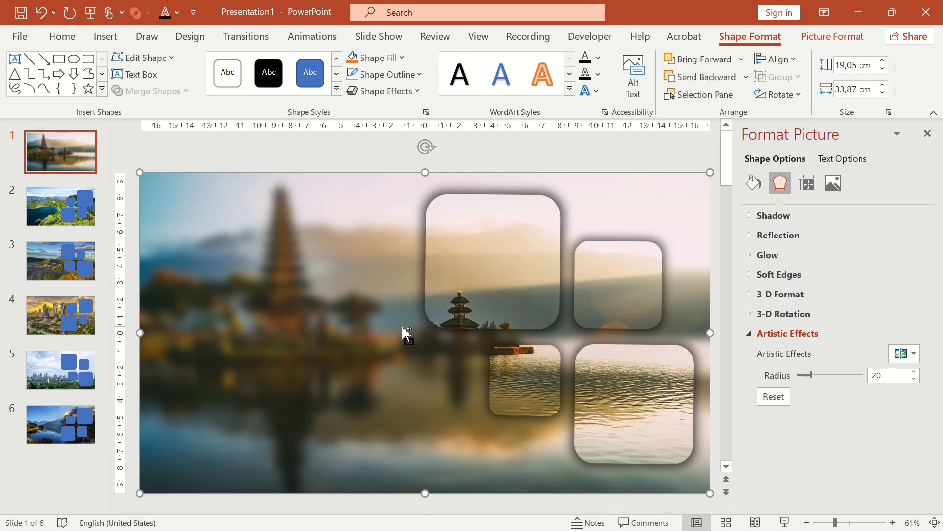
Step: Paste the 'YOUR TITLE HERE' text block and slide numbers, then give slides 2–6 Morph
{"action": "key", "text": "ctrl+v"}
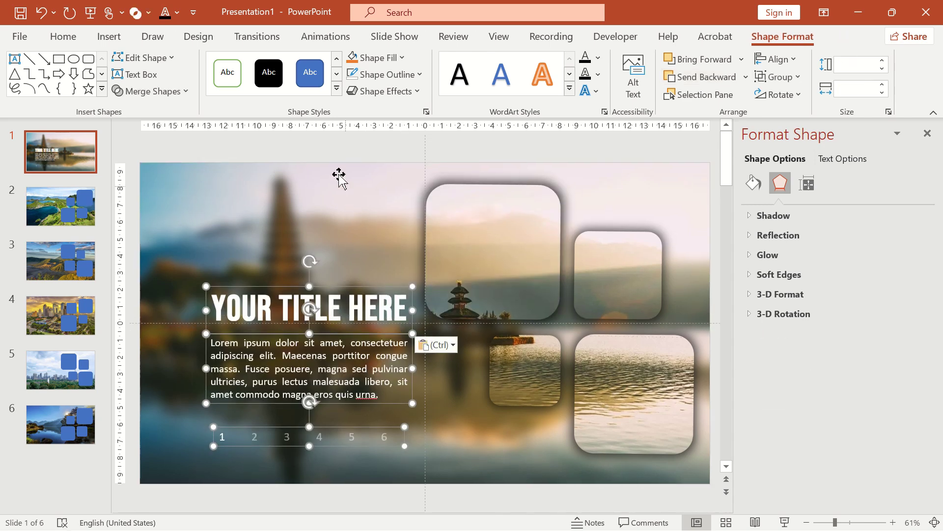
{"action": "left_click", "coordinate": [331, 163]}
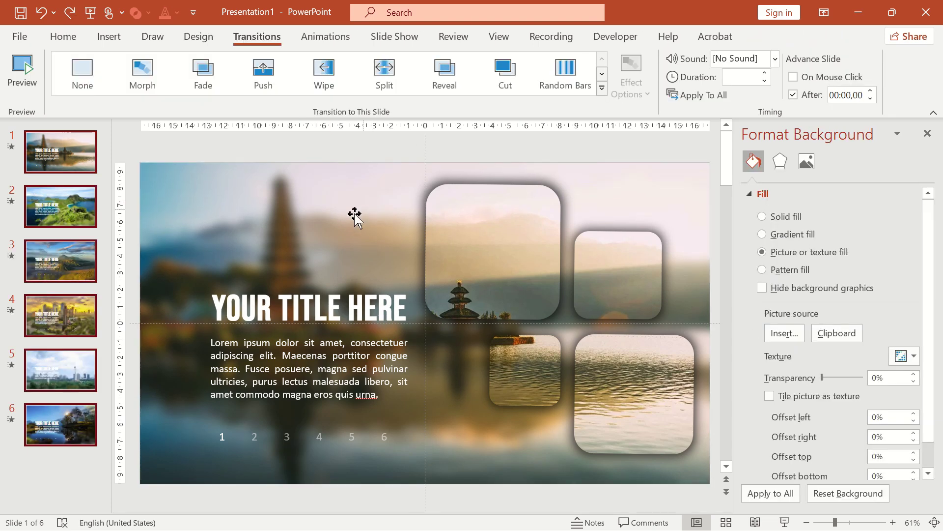
{"action": "left_click", "coordinate": [77, 205]}
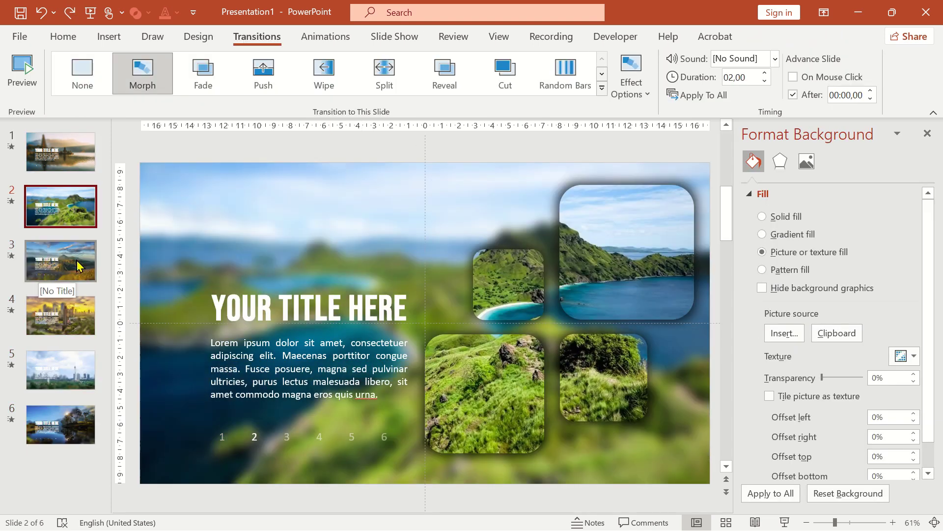
{"action": "left_click", "coordinate": [76, 266], "text": "ctrl"}
{"action": "left_click", "coordinate": [74, 319], "text": "ctrl"}
{"action": "left_click", "coordinate": [78, 374], "text": "ctrl"}
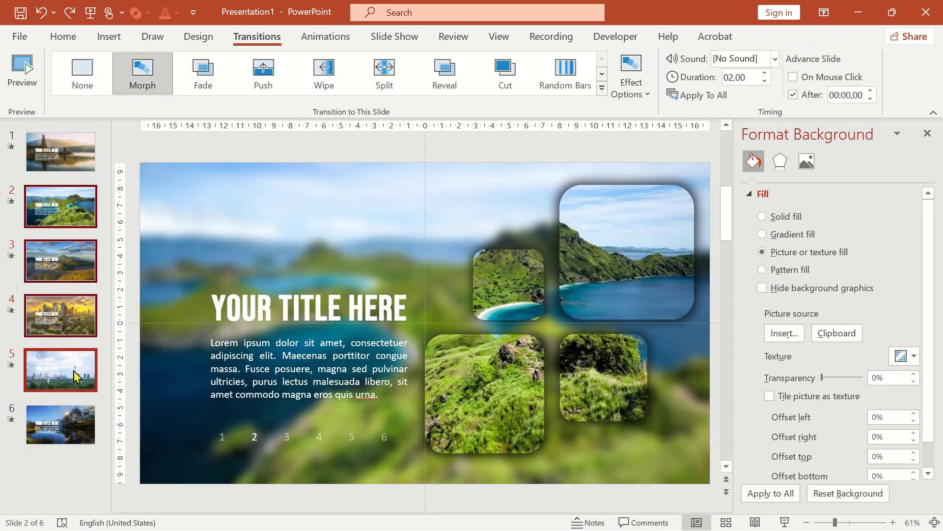
{"action": "left_click", "coordinate": [67, 435], "text": "ctrl"}
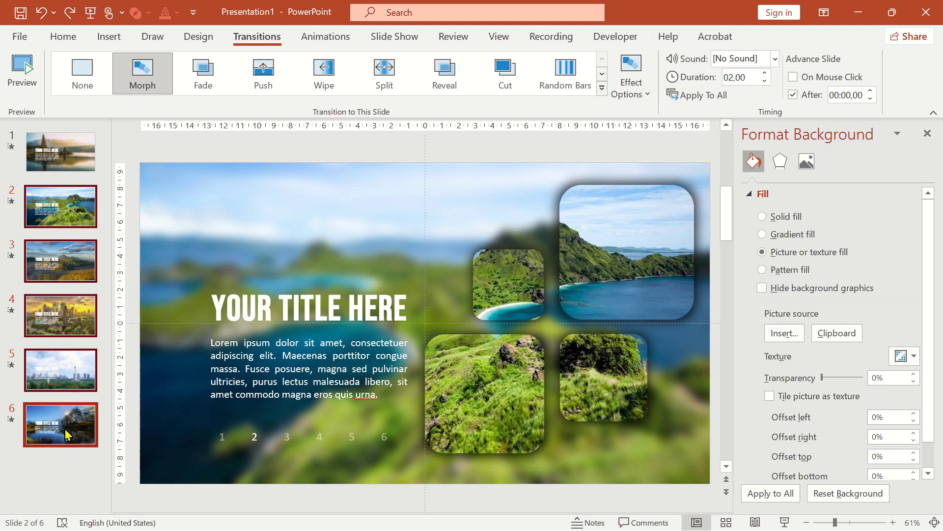
{"action": "left_click", "coordinate": [145, 73]}
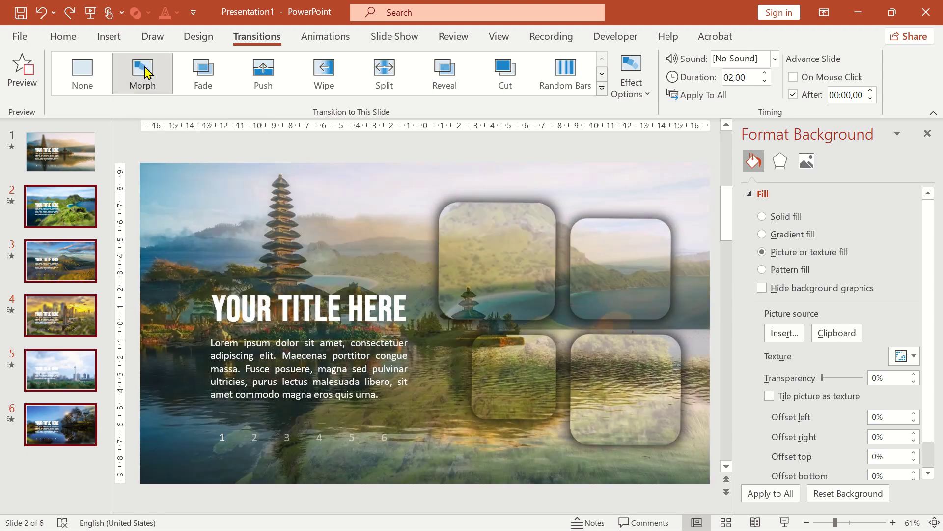